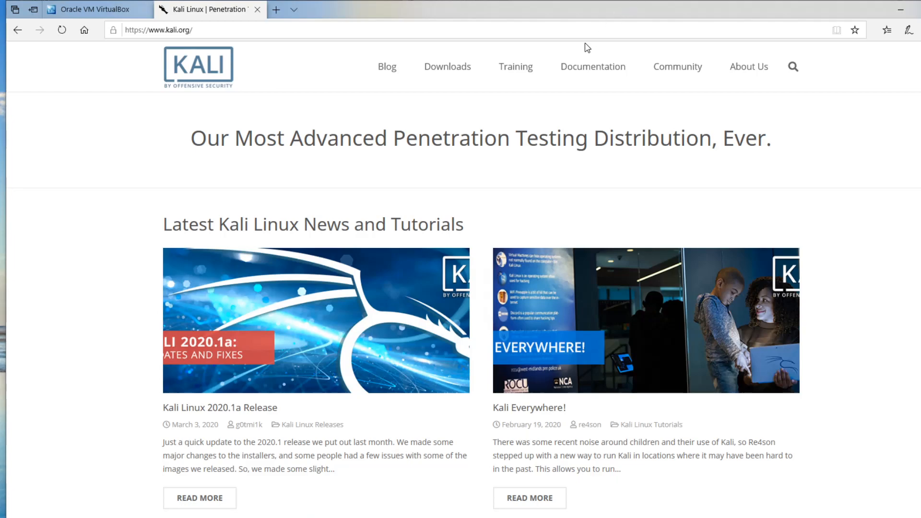
Open the Kali Linux downloads page and examine the available installer, live and NetInstaller images
{"action": "left_click", "coordinate": [445, 75]}
{"action": "scroll", "coordinate": [214, 249], "scroll_direction": "down", "scroll_amount": 3}
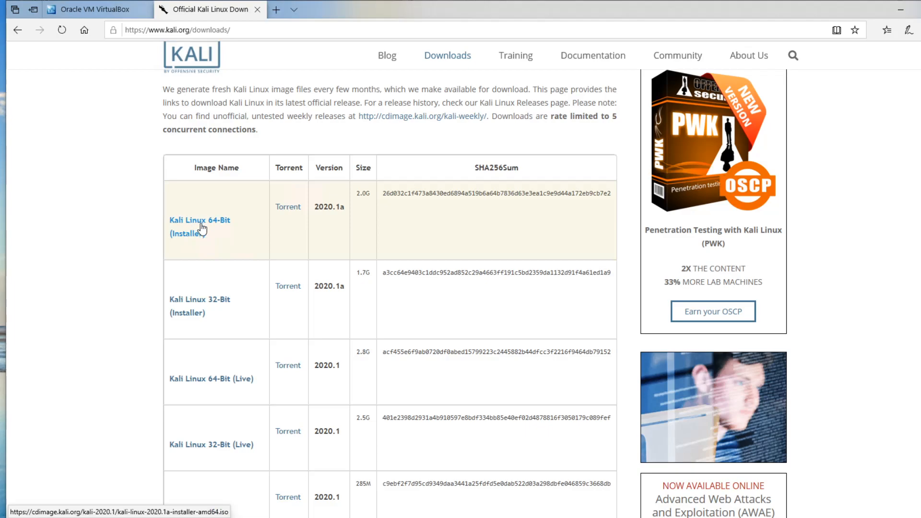
{"action": "scroll", "coordinate": [202, 230], "scroll_direction": "down", "scroll_amount": 3}
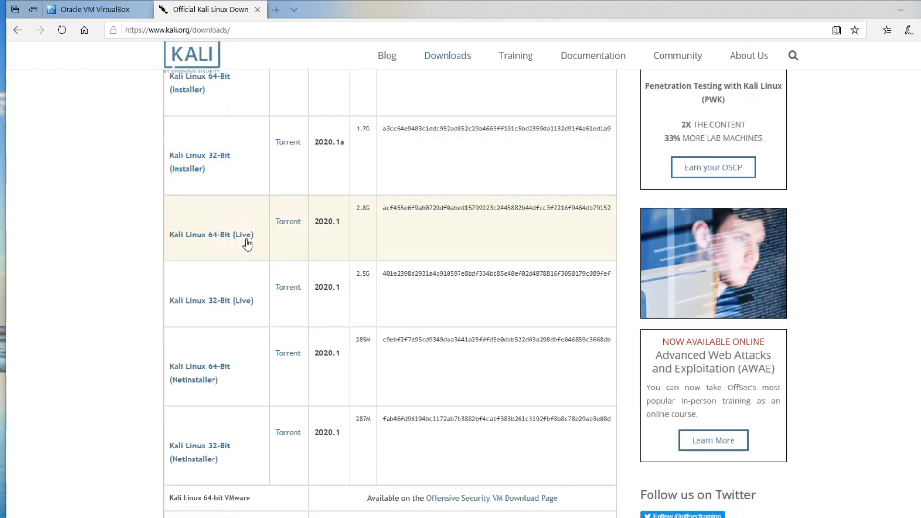
{"action": "scroll", "coordinate": [451, 250], "scroll_direction": "up", "scroll_amount": 1}
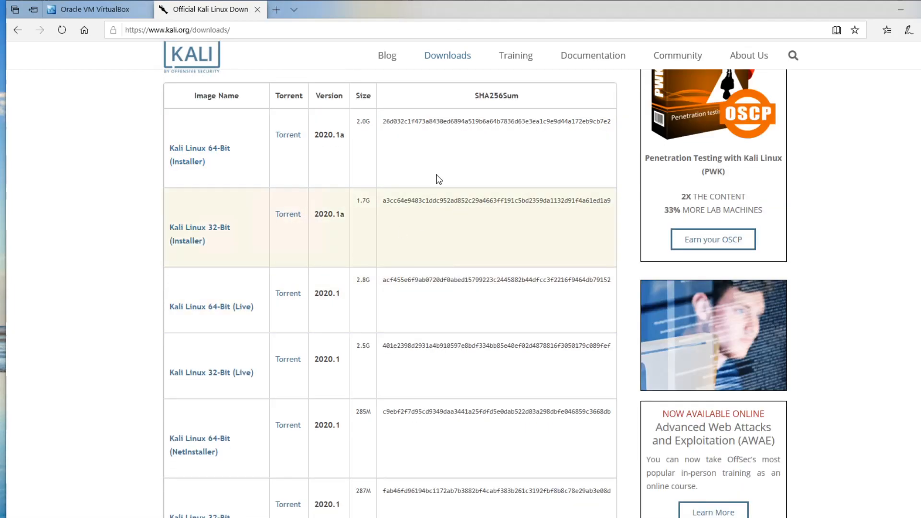
{"action": "scroll", "coordinate": [451, 199], "scroll_direction": "up", "scroll_amount": 1}
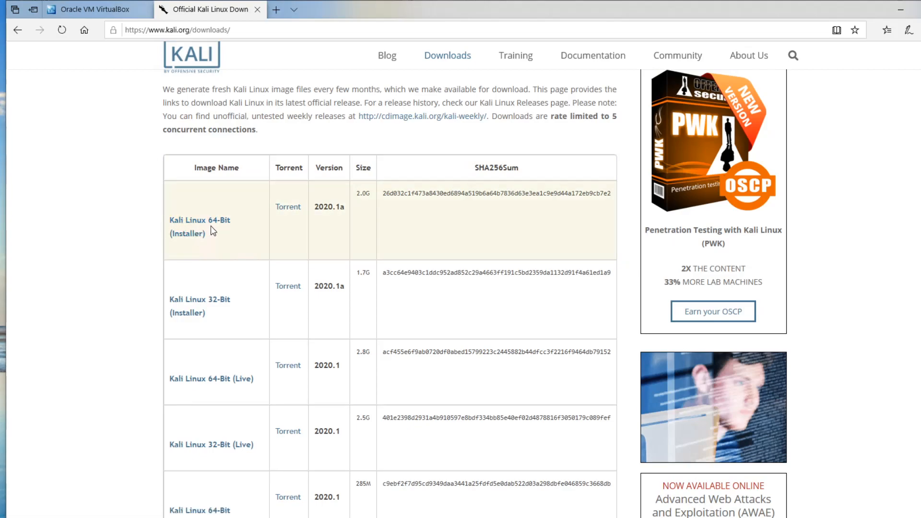
{"action": "left_click", "coordinate": [900, 9]}
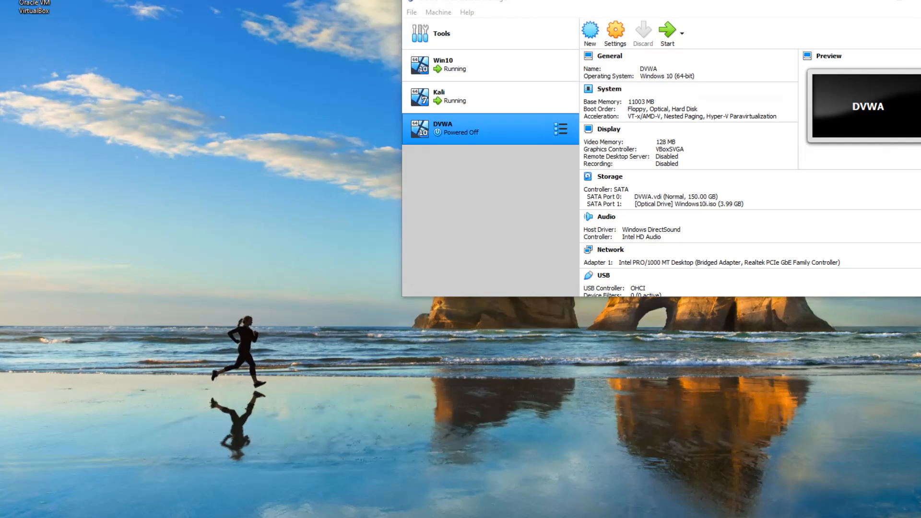
Bring the browser back to view the VirtualBox website's download offer, and minimize the browser
{"action": "left_click", "coordinate": [269, 516]}
{"action": "left_click", "coordinate": [97, 13]}
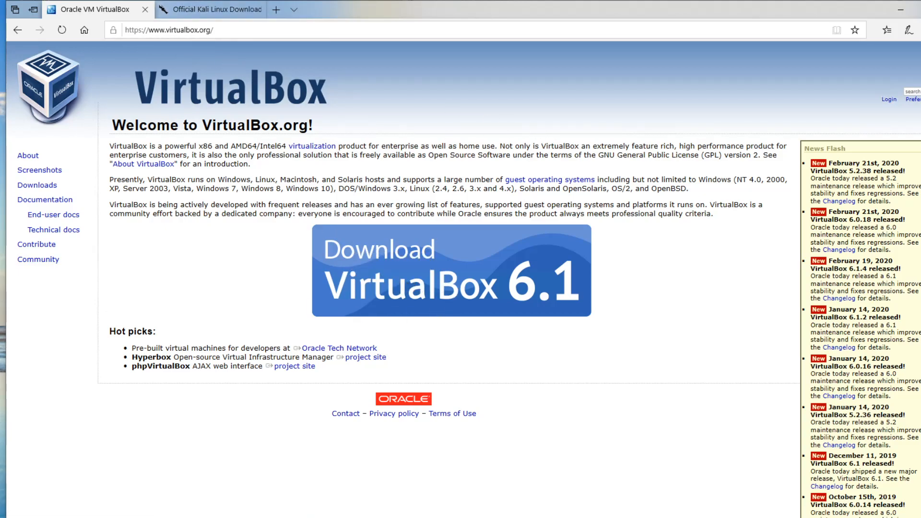
{"action": "left_click", "coordinate": [901, 9]}
Start a new virtual machine named Kali Linux, keeping the D:\VMs folder, type Linux and version Linux 2.6 / 3.x / 4.x (64-bit)
{"action": "left_click_drag", "start_coordinate": [724, 7], "coordinate": [534, 39]}
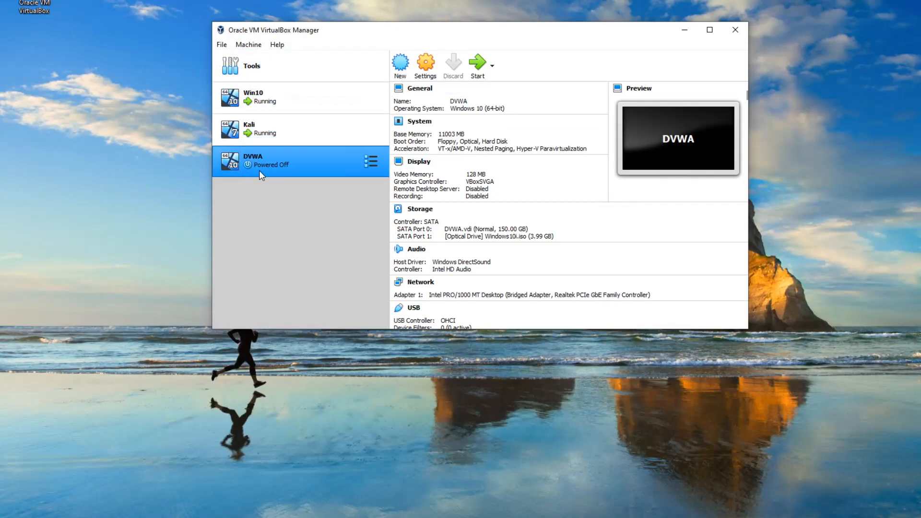
{"action": "left_click", "coordinate": [399, 61]}
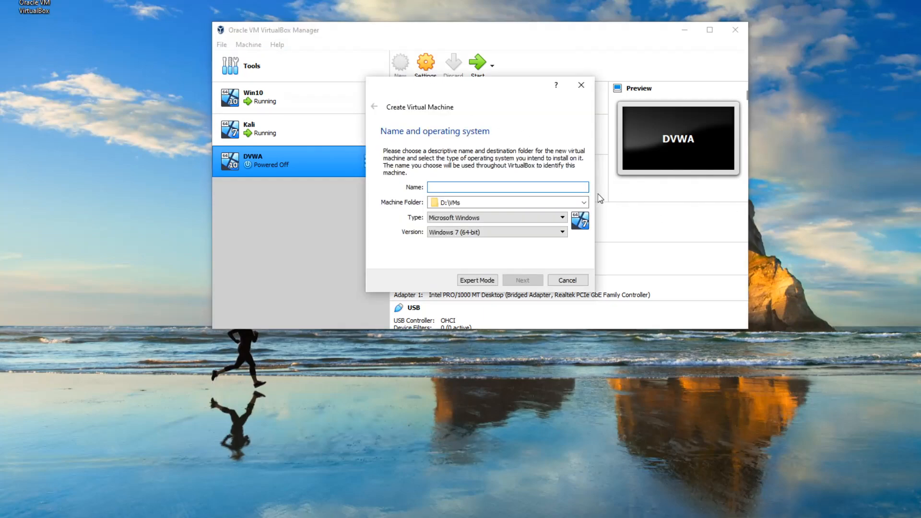
{"action": "type", "text": "Kali"}
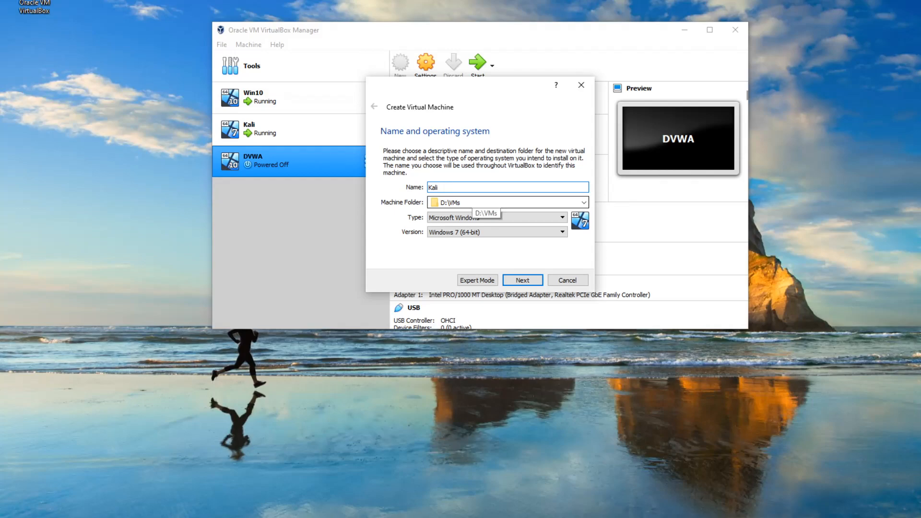
{"action": "type", "text": "nux"}
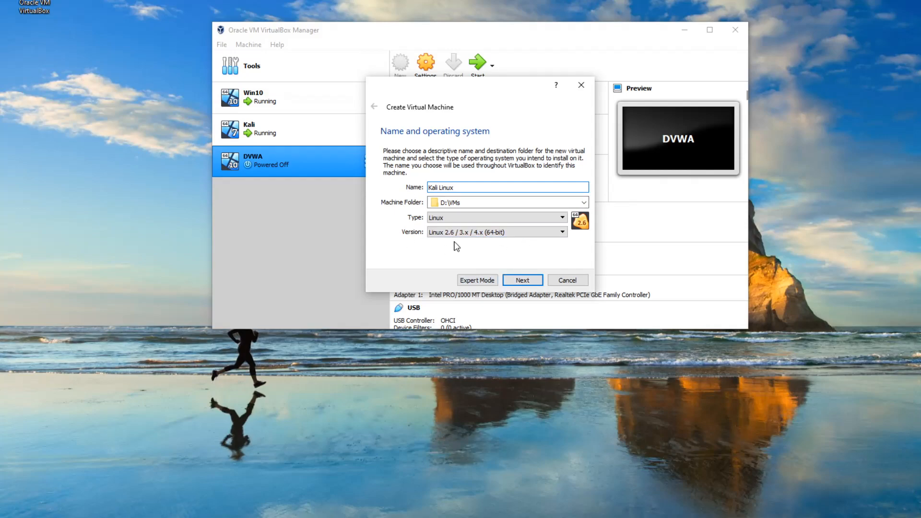
{"action": "left_click", "coordinate": [525, 280]}
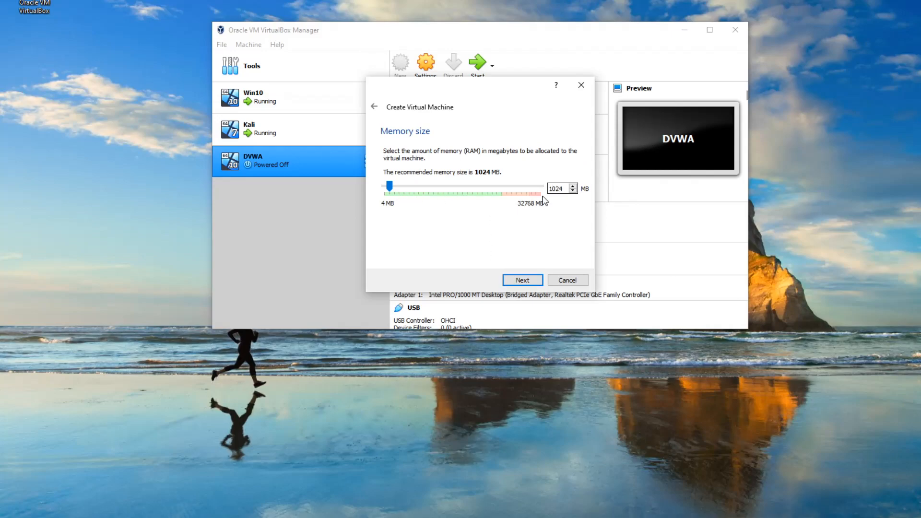
Set the virtual machine's memory size to 8192 MB
{"action": "left_click_drag", "start_coordinate": [556, 189], "coordinate": [545, 189]}
{"action": "type", "text": "8192"}
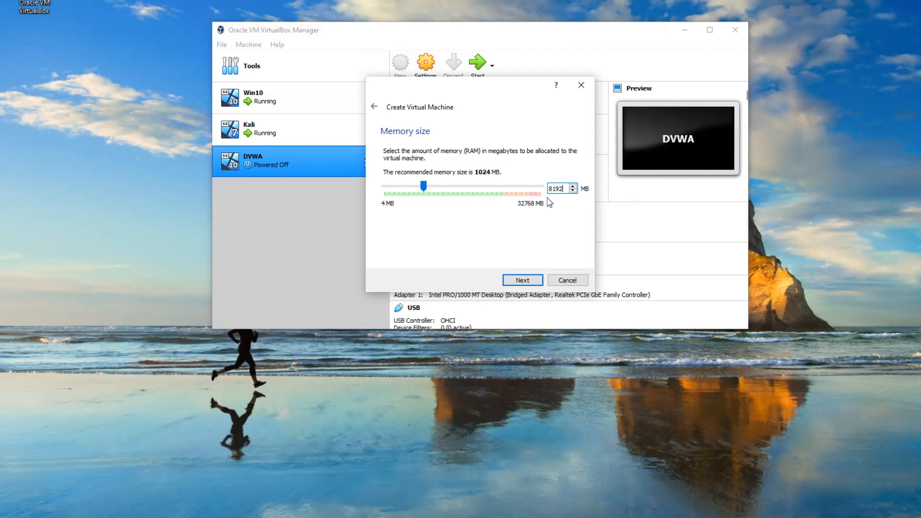
{"action": "left_click", "coordinate": [530, 282]}
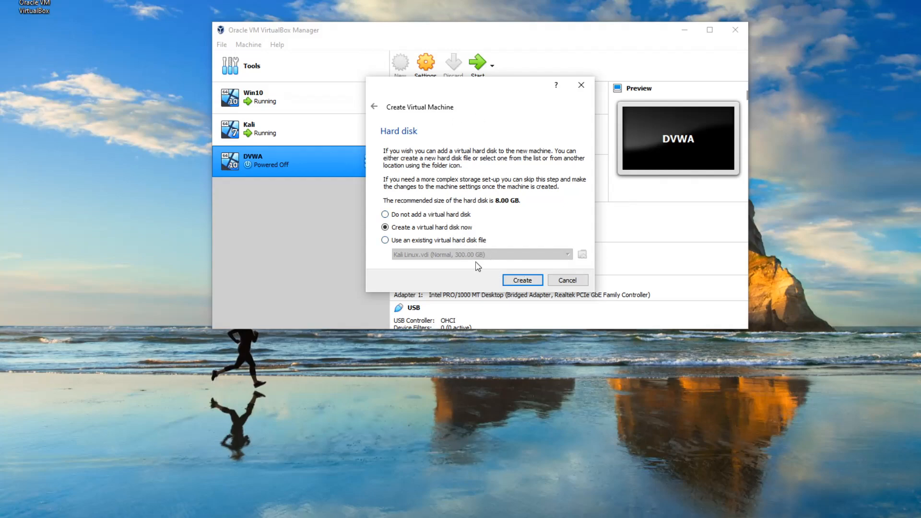
Create a dynamically allocated VDI virtual hard disk of 80 GB for the Kali Linux machine
{"action": "left_click", "coordinate": [522, 280]}
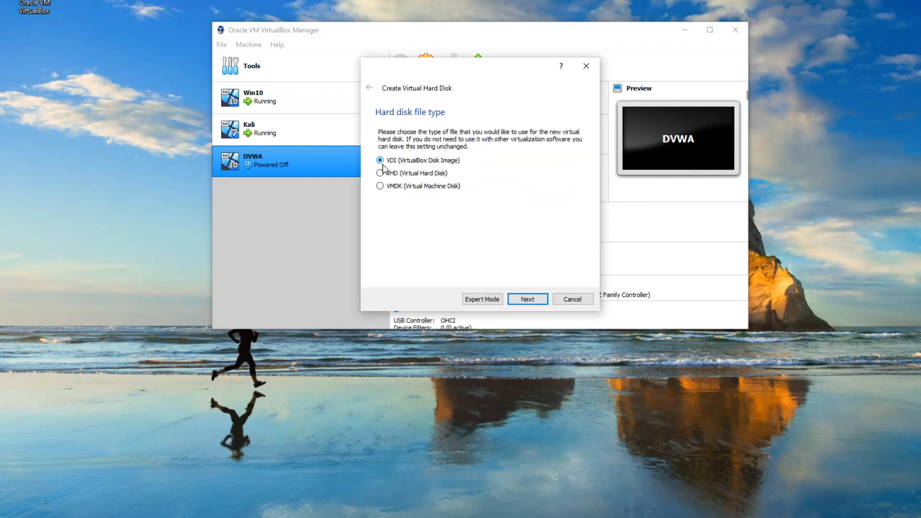
{"action": "left_click", "coordinate": [527, 299]}
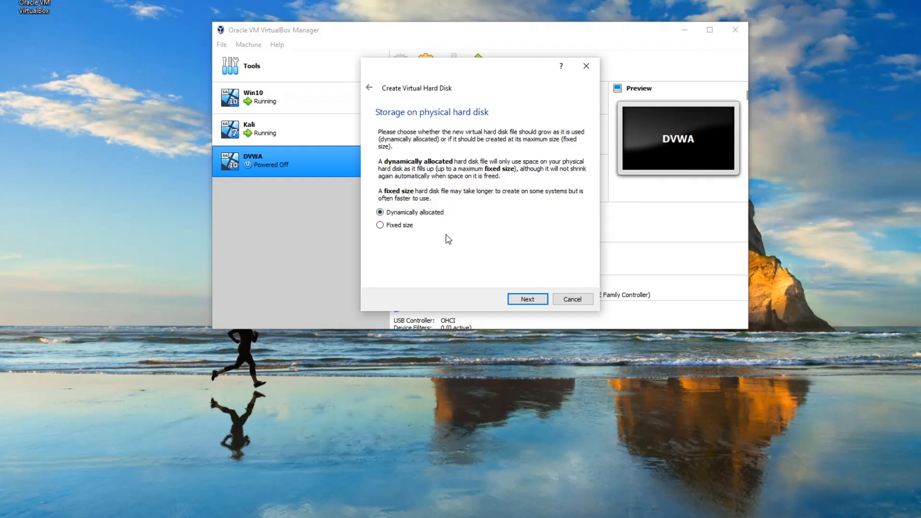
{"action": "left_click", "coordinate": [519, 299]}
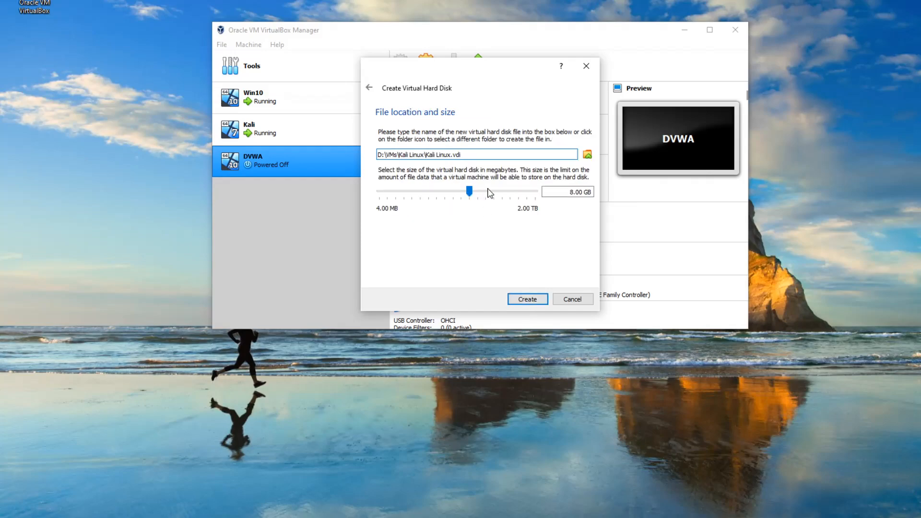
{"action": "left_click", "coordinate": [567, 192]}
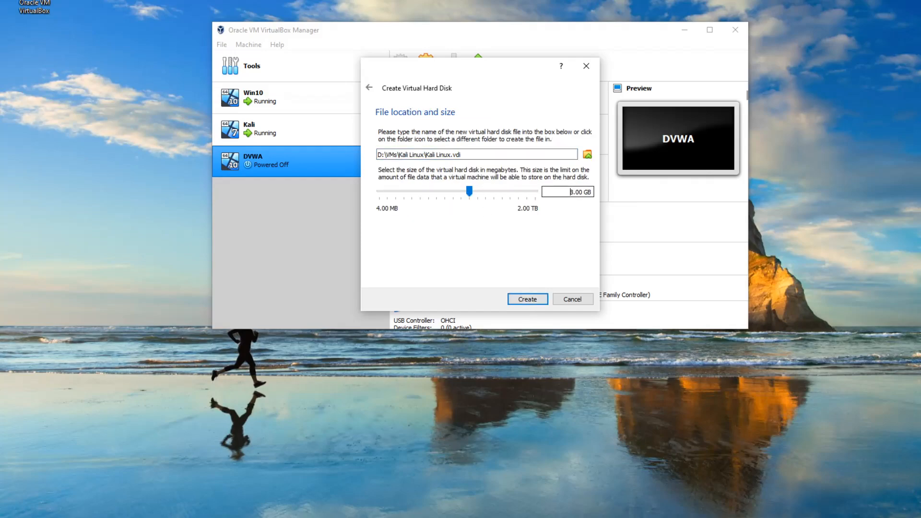
{"action": "type", "text": "0"}
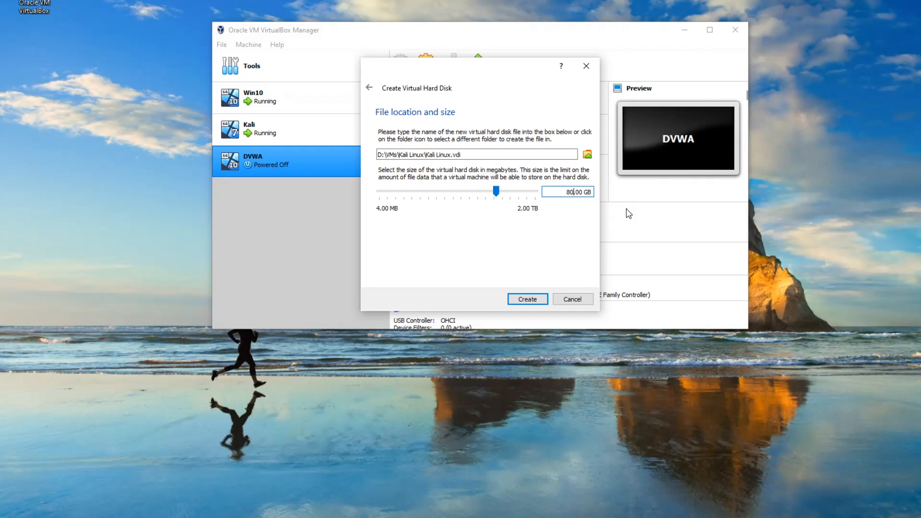
{"action": "left_click", "coordinate": [531, 302]}
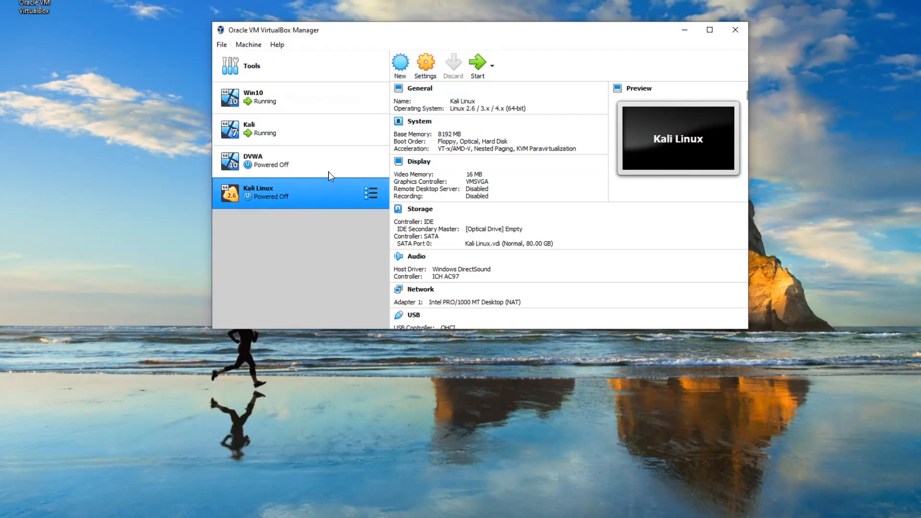
Start the Kali Linux virtual machine with kali-linux-2020-W10-installer-amd64.iso from the Desktop as its start-up disk
{"action": "left_click", "coordinate": [476, 79]}
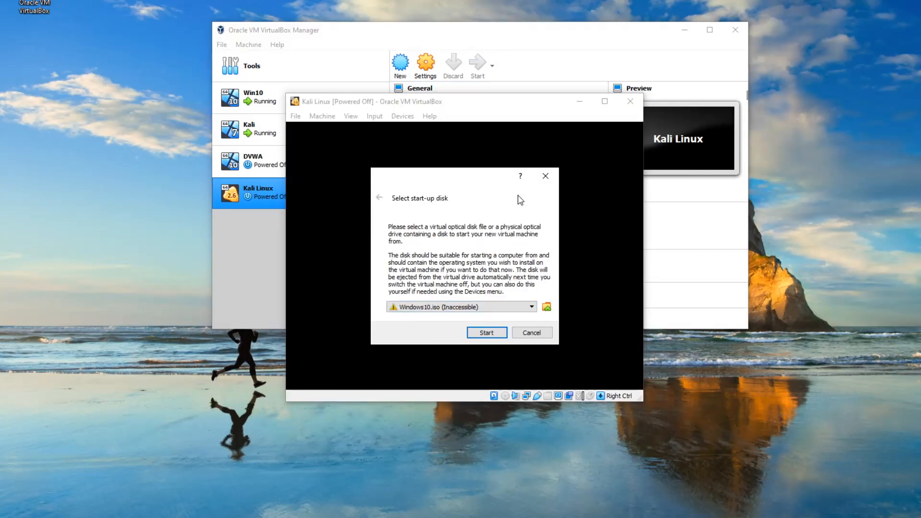
{"action": "left_click_drag", "start_coordinate": [401, 187], "coordinate": [415, 145]}
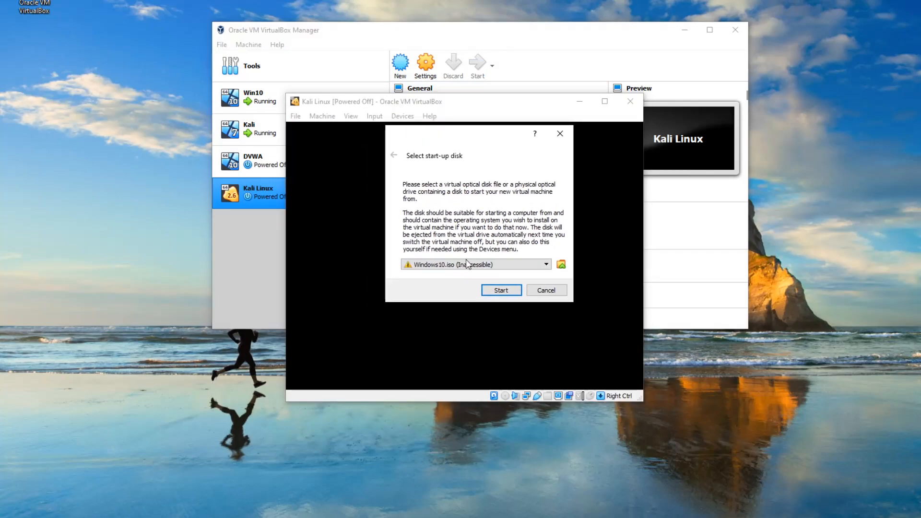
{"action": "left_click", "coordinate": [561, 265]}
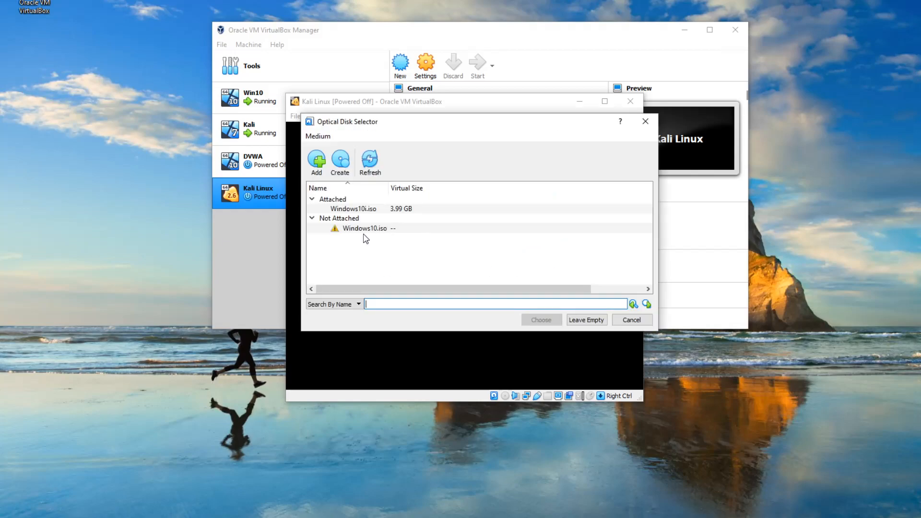
{"action": "left_click", "coordinate": [316, 160]}
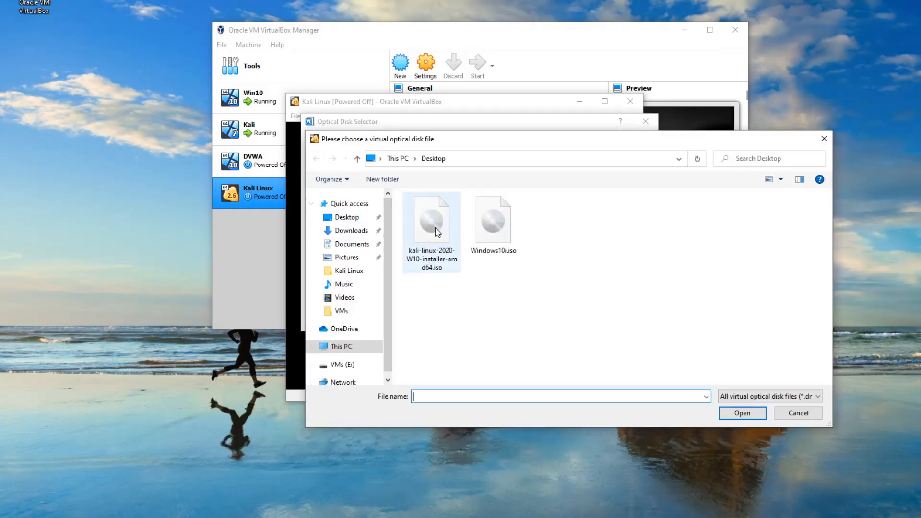
{"action": "left_click", "coordinate": [432, 241]}
{"action": "double_click", "coordinate": [436, 228]}
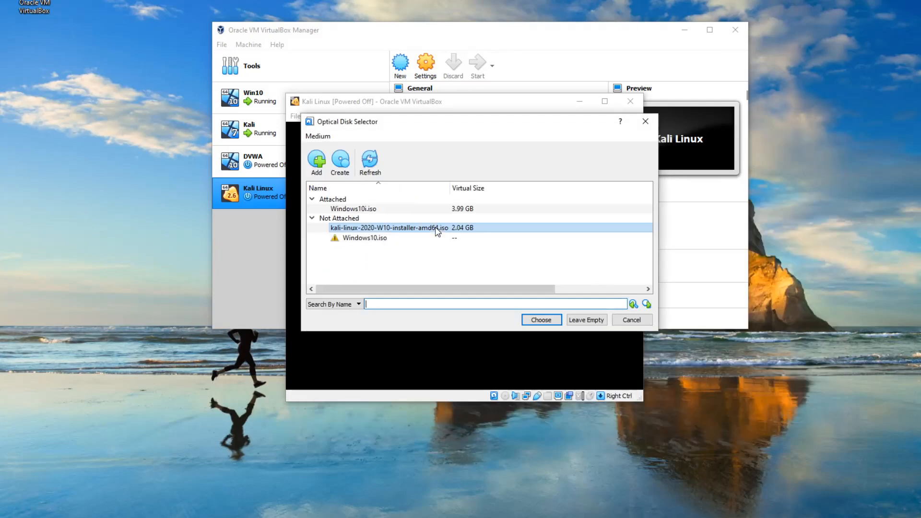
{"action": "left_click", "coordinate": [529, 323]}
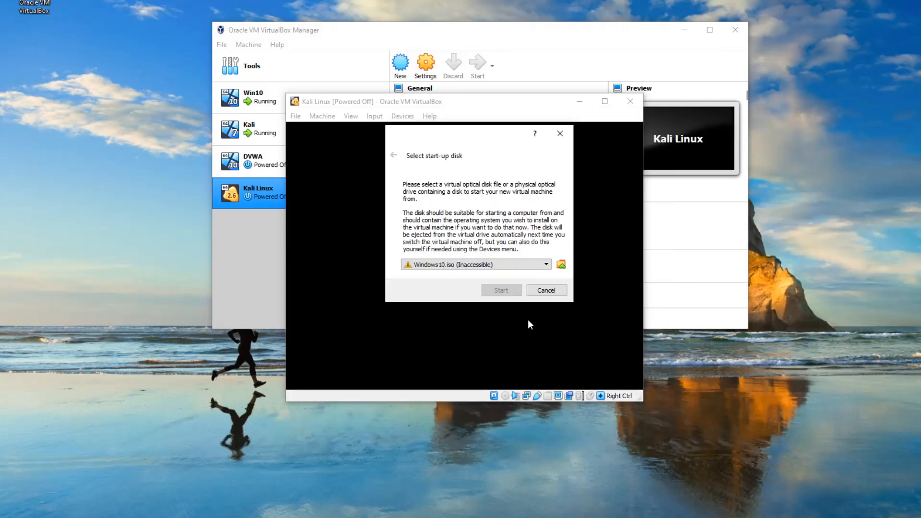
{"action": "left_click", "coordinate": [495, 291]}
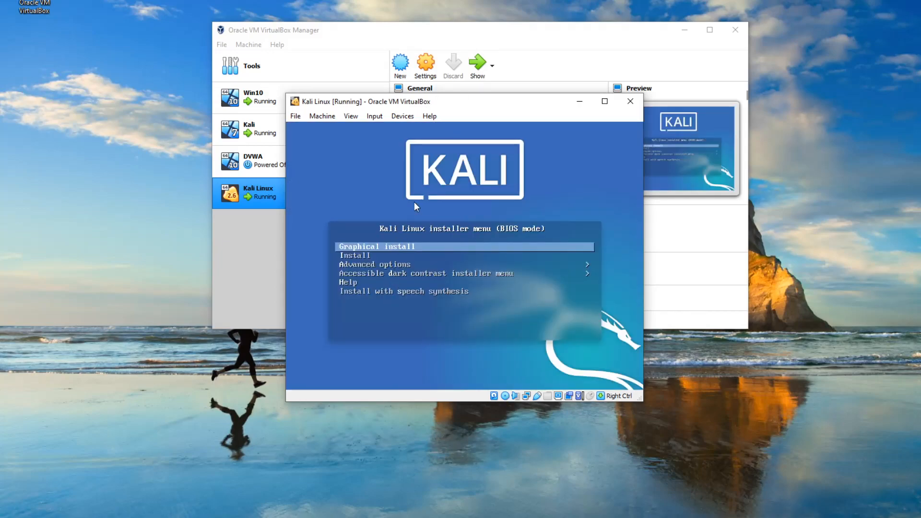
Launch the graphical install with English as the language and United States as the location
{"action": "key", "text": "Down"}
{"action": "key", "text": "Up"}
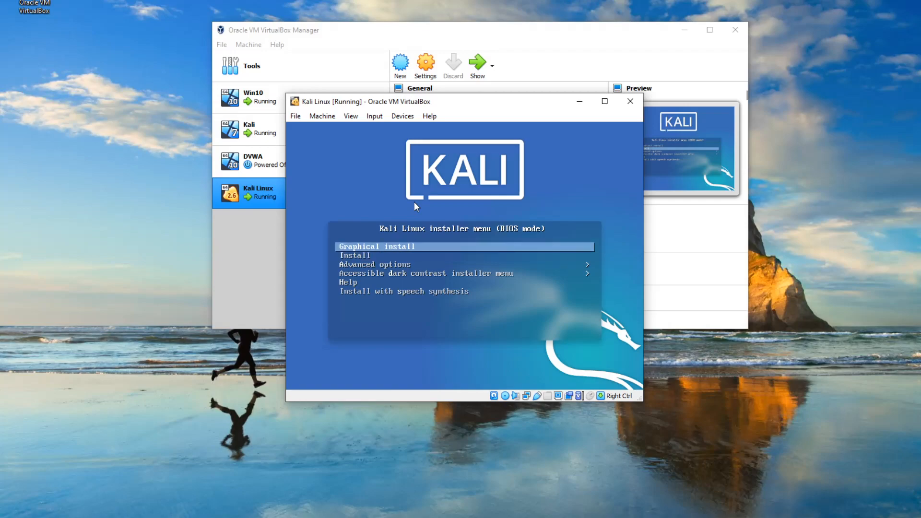
{"action": "key", "text": "Return"}
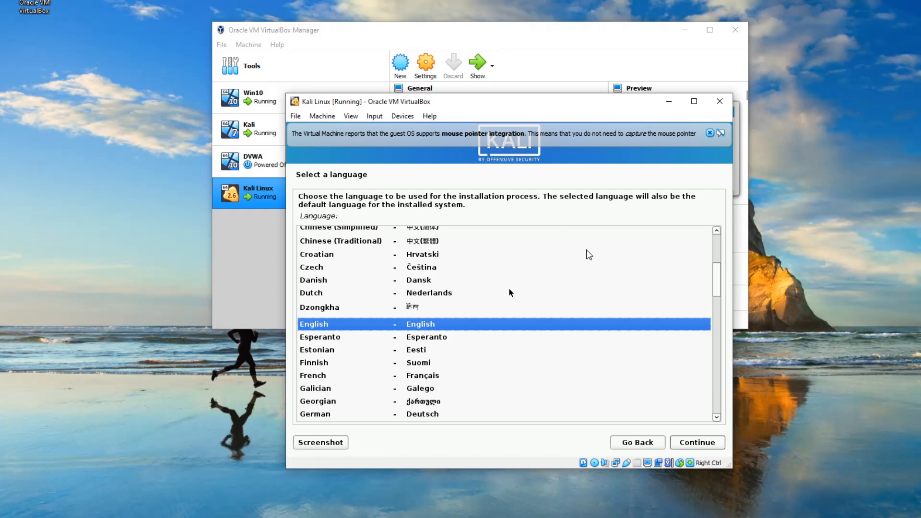
{"action": "left_click", "coordinate": [704, 445]}
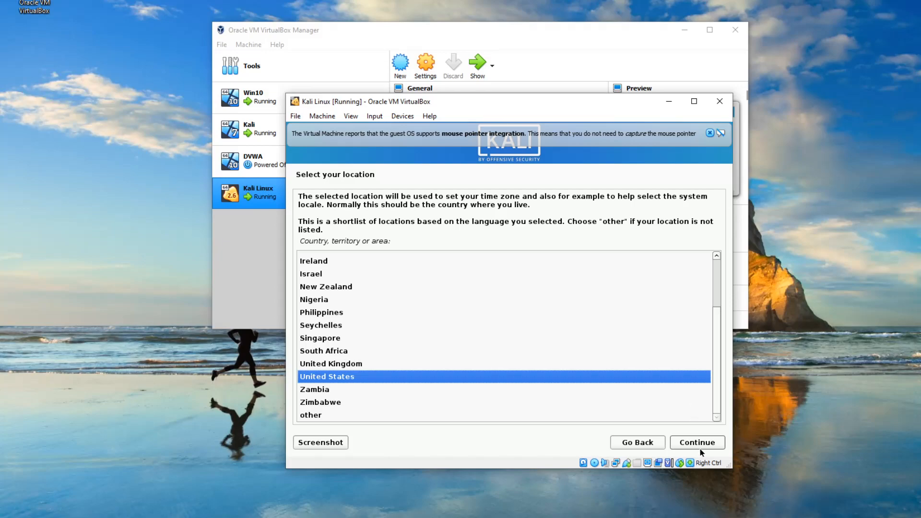
{"action": "left_click", "coordinate": [701, 450]}
{"action": "left_click", "coordinate": [697, 444]}
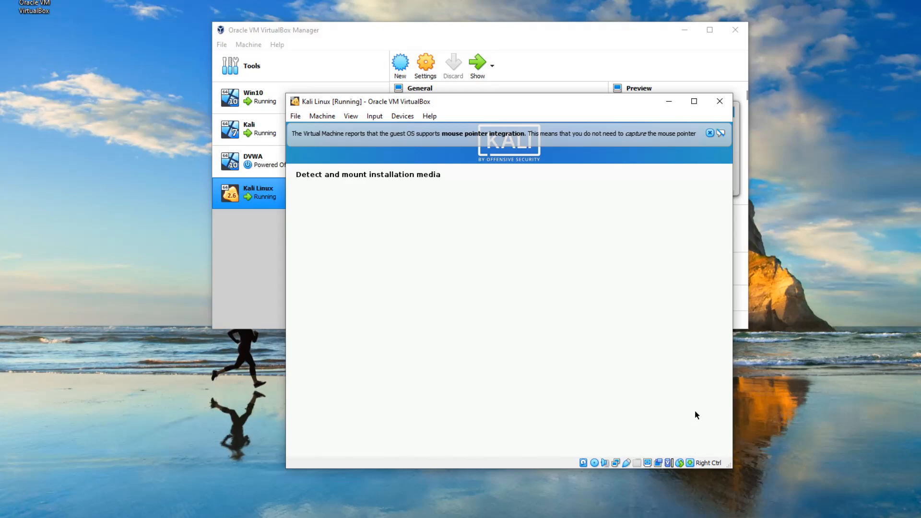
Dismiss the mouse pointer integration notice and reposition the virtual machine window
{"action": "left_click", "coordinate": [710, 133]}
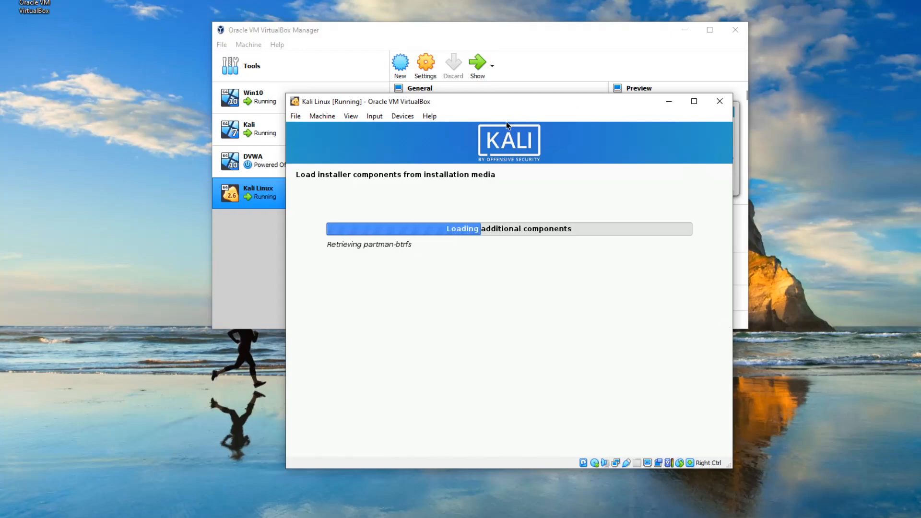
{"action": "left_click_drag", "start_coordinate": [531, 108], "coordinate": [506, 98]}
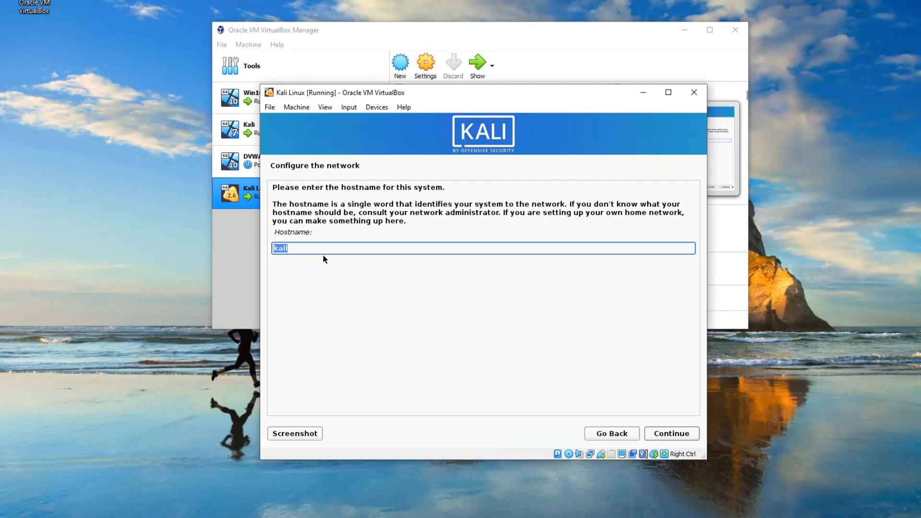
Configure the network with kali as the hostname and an empty domain name
{"action": "left_click", "coordinate": [300, 249]}
{"action": "left_click", "coordinate": [692, 433]}
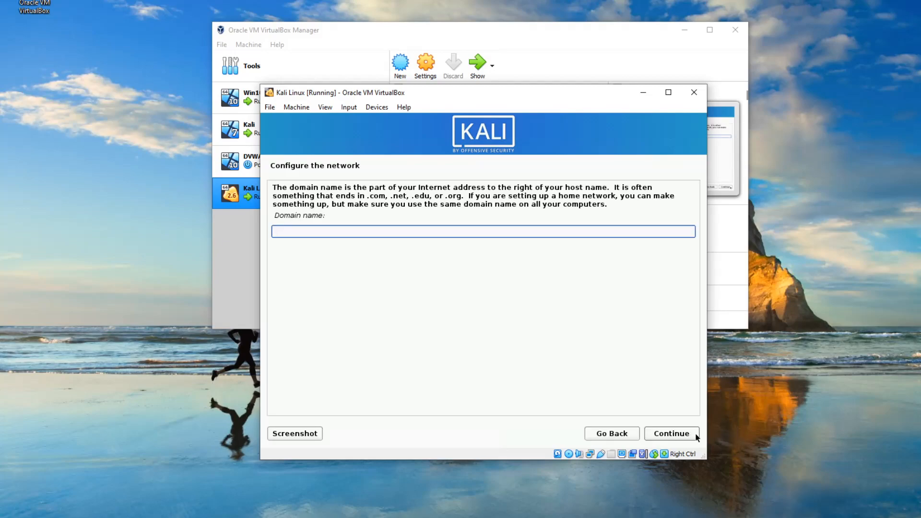
{"action": "left_click", "coordinate": [695, 433]}
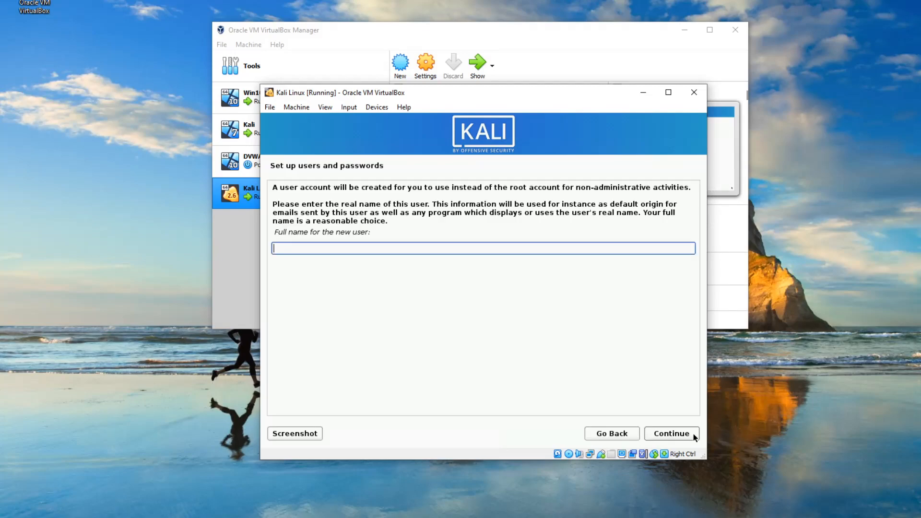
Create the new user account by entering the full name, accepting the suggested username, and entering the account password twice
{"action": "type", "text": "kurplunkert"}
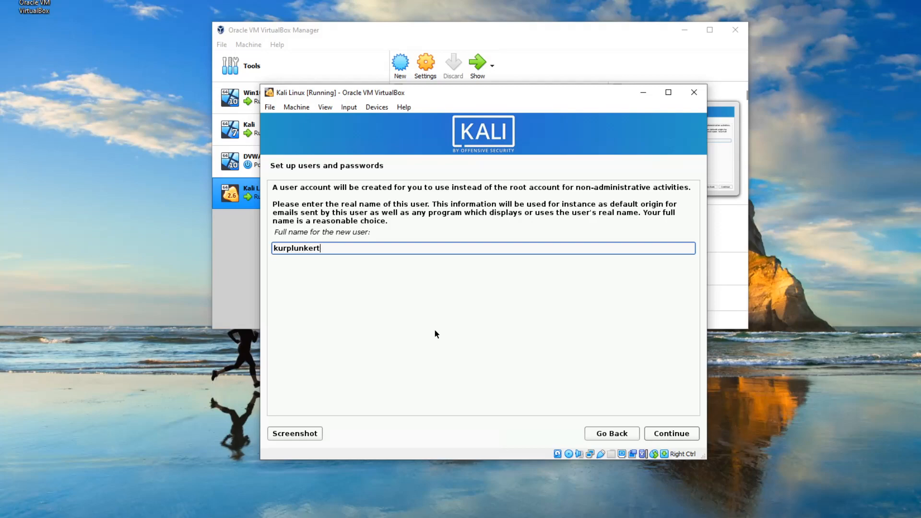
{"action": "key", "text": "Return"}
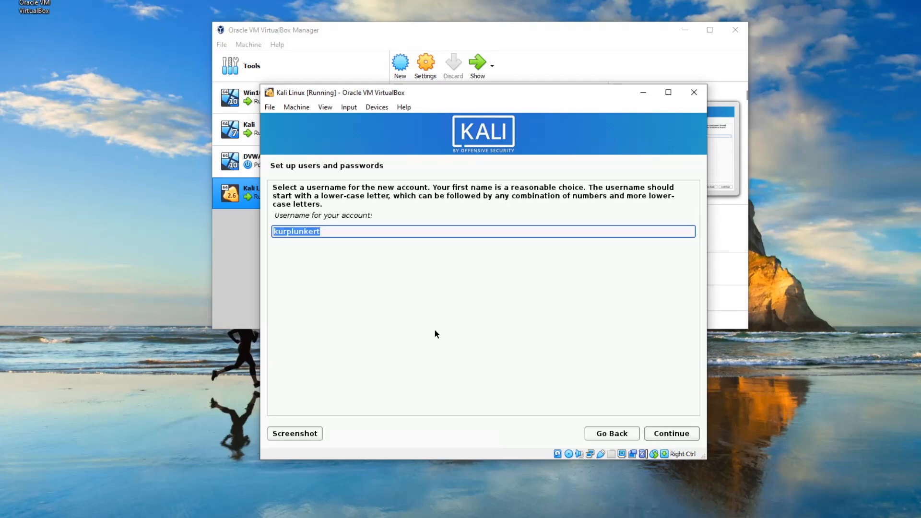
{"action": "key", "text": "Return"}
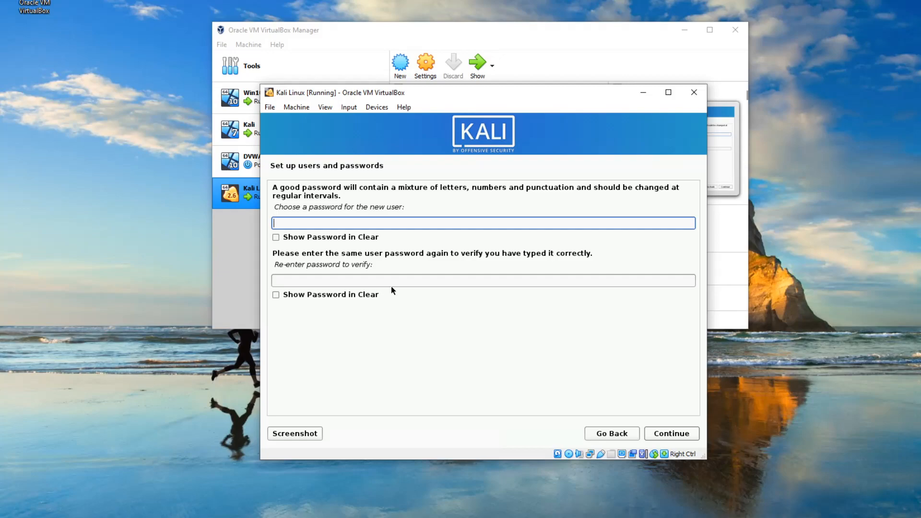
{"action": "type", "text": "*********"}
{"action": "key", "text": "Tab"}
{"action": "key", "text": "Tab"}
{"action": "type", "text": "*********"}
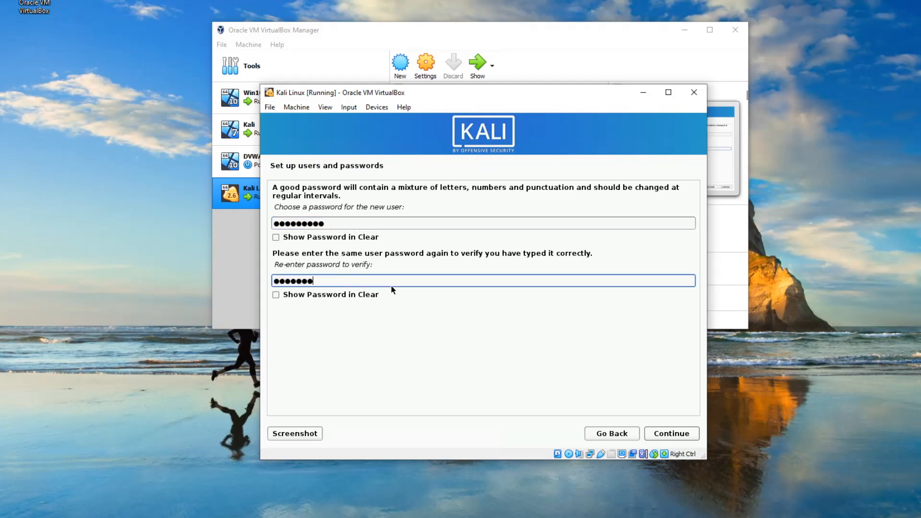
{"action": "left_click", "coordinate": [668, 434]}
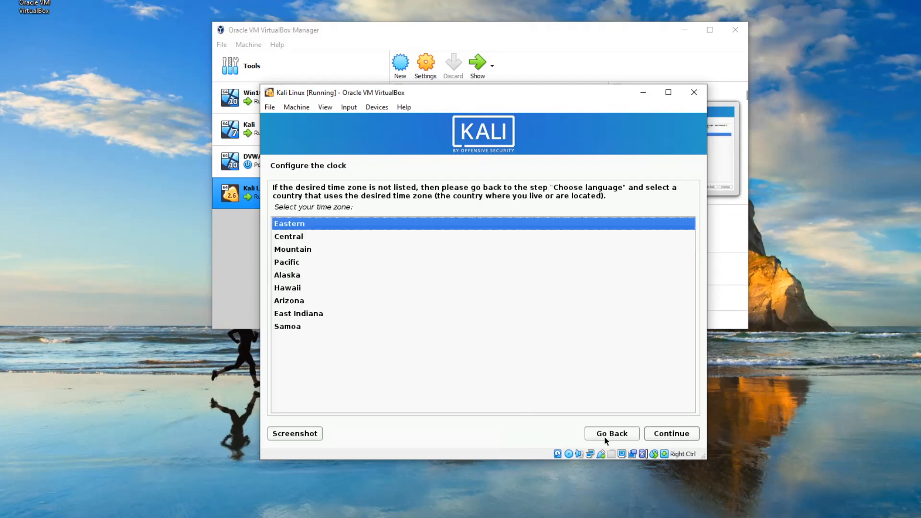
Accept the Eastern time zone, then write guided partitioning of the entire VBOX HARDDISK with all files in one partition
{"action": "left_click", "coordinate": [653, 434]}
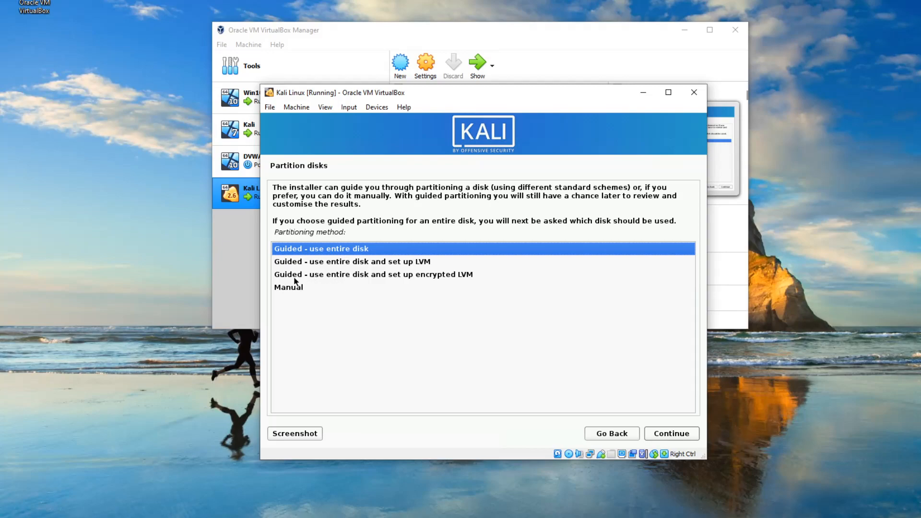
{"action": "left_click", "coordinate": [669, 434]}
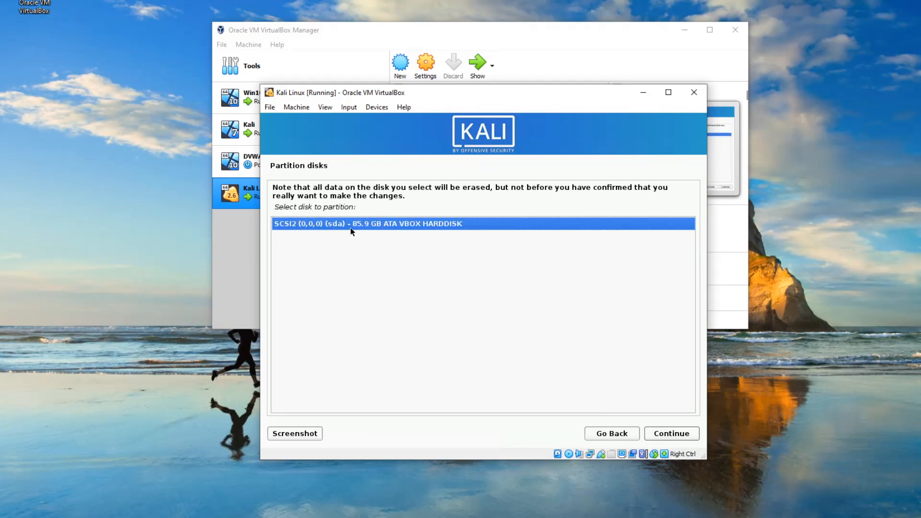
{"action": "left_click", "coordinate": [682, 439]}
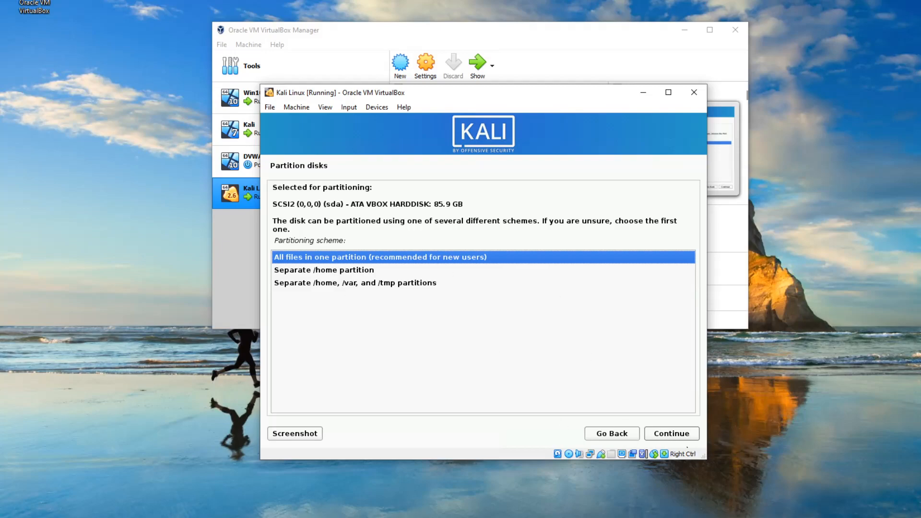
{"action": "left_click", "coordinate": [673, 438]}
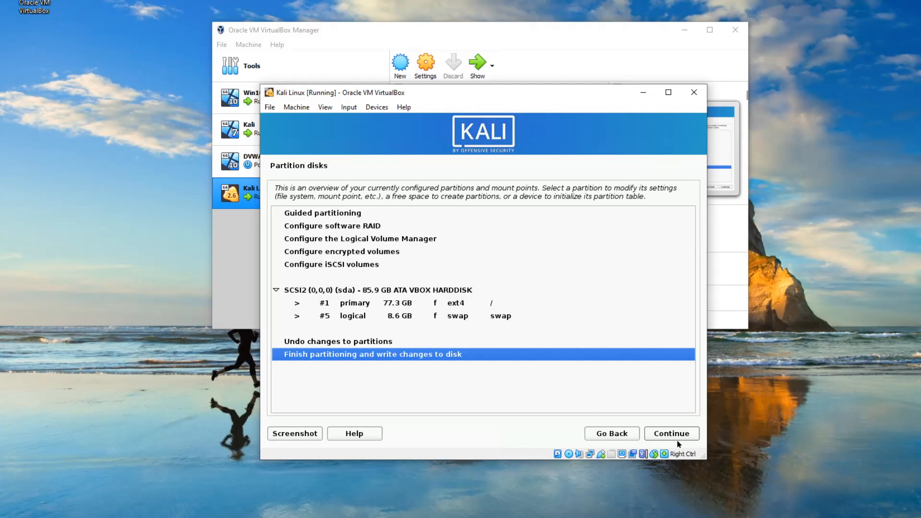
{"action": "left_click", "coordinate": [677, 438]}
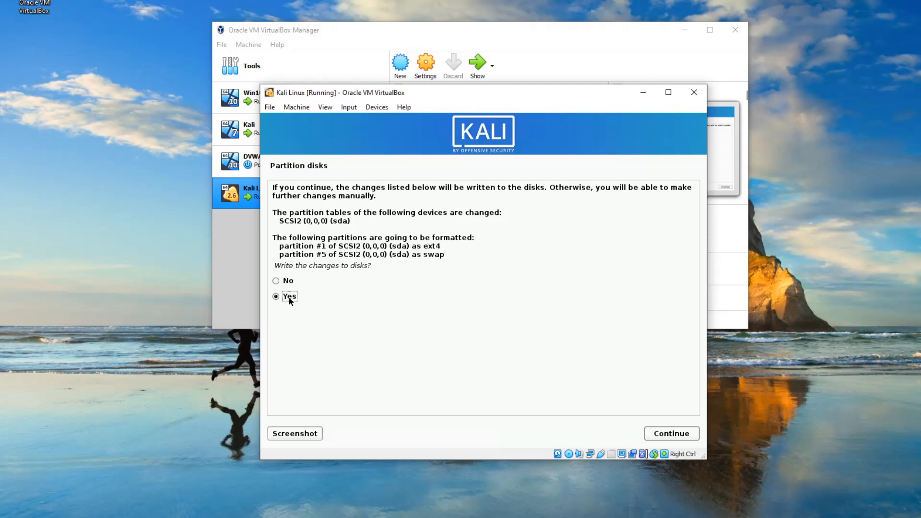
{"action": "left_click", "coordinate": [665, 433]}
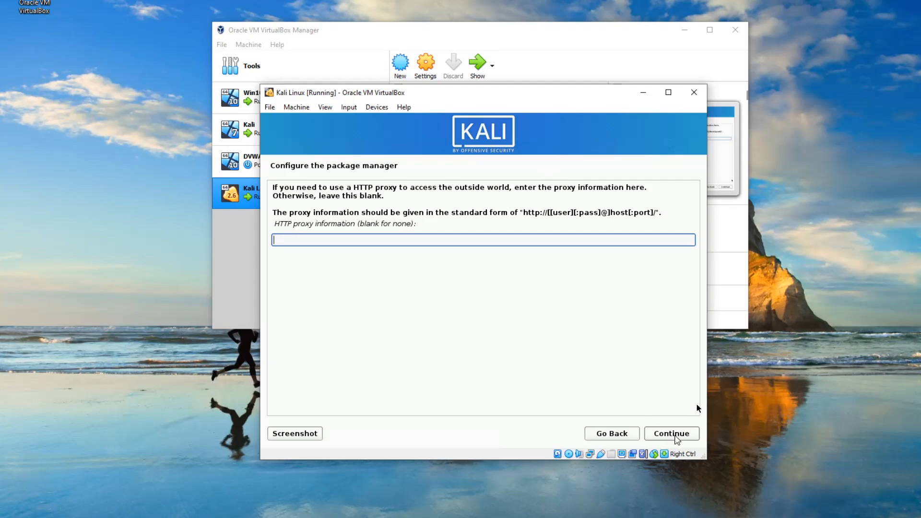
Leave the HTTP proxy blank and install the default software selection plus the large collection of tools
{"action": "left_click", "coordinate": [679, 438]}
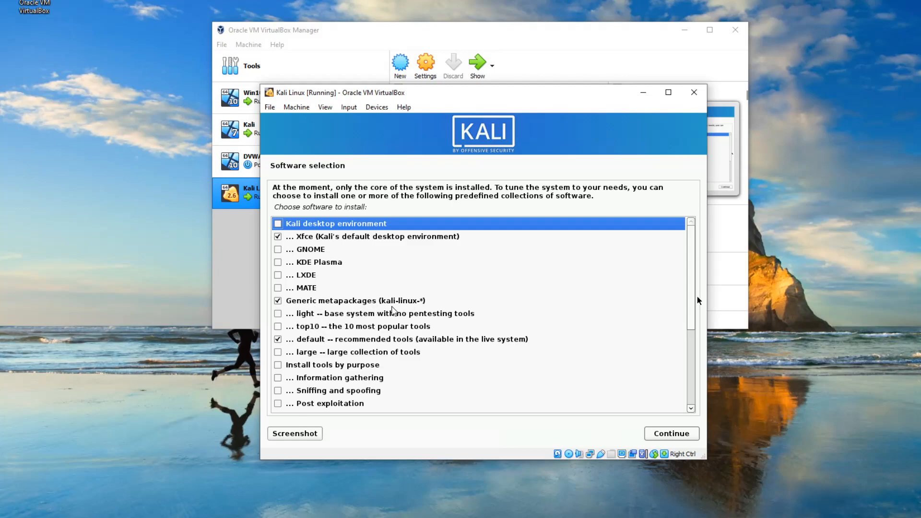
{"action": "left_click", "coordinate": [279, 350]}
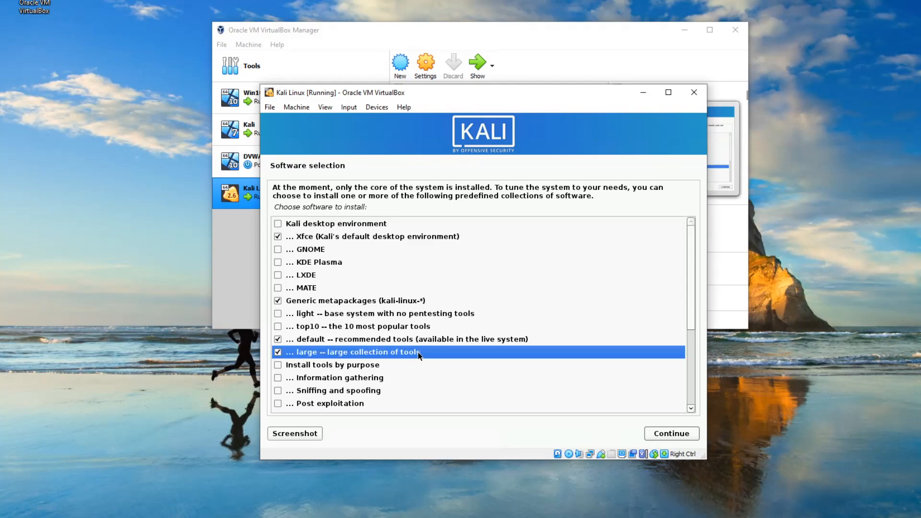
{"action": "left_click", "coordinate": [658, 436]}
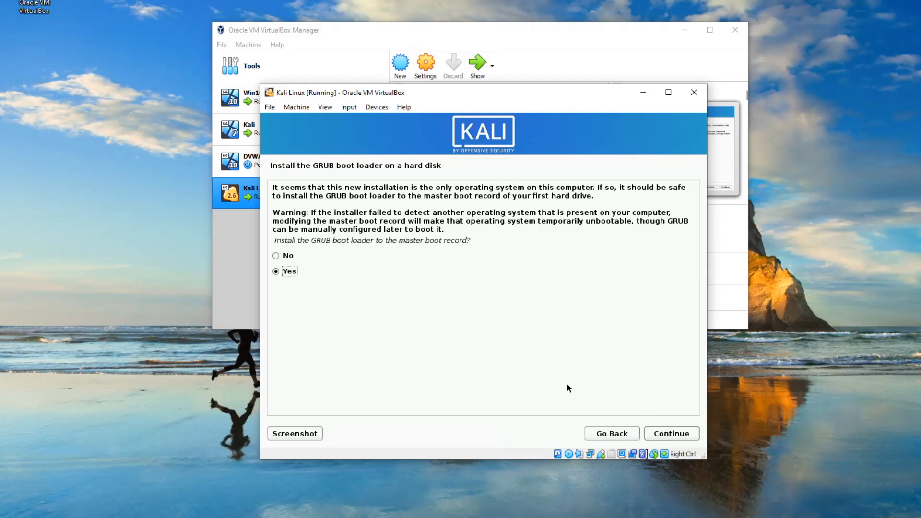
Install the GRUB boot loader to the master boot record on /dev/sda
{"action": "left_click", "coordinate": [659, 430]}
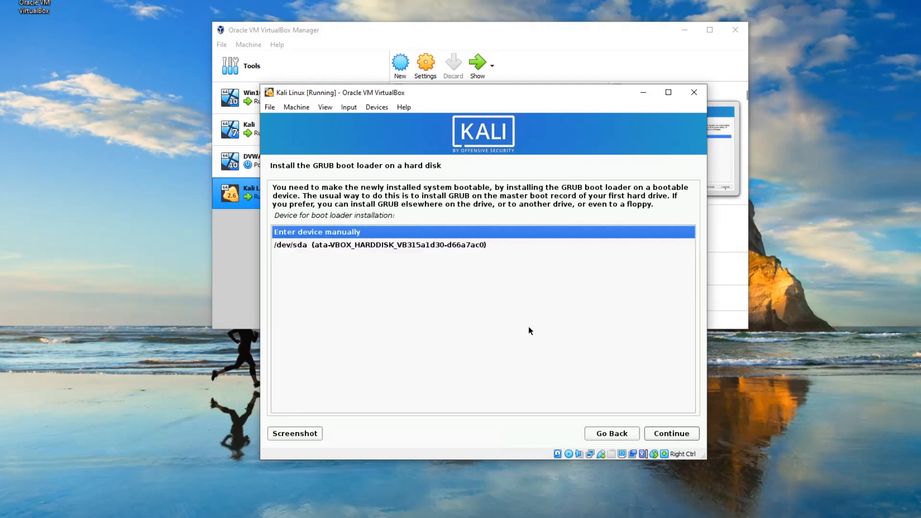
{"action": "left_click", "coordinate": [454, 247]}
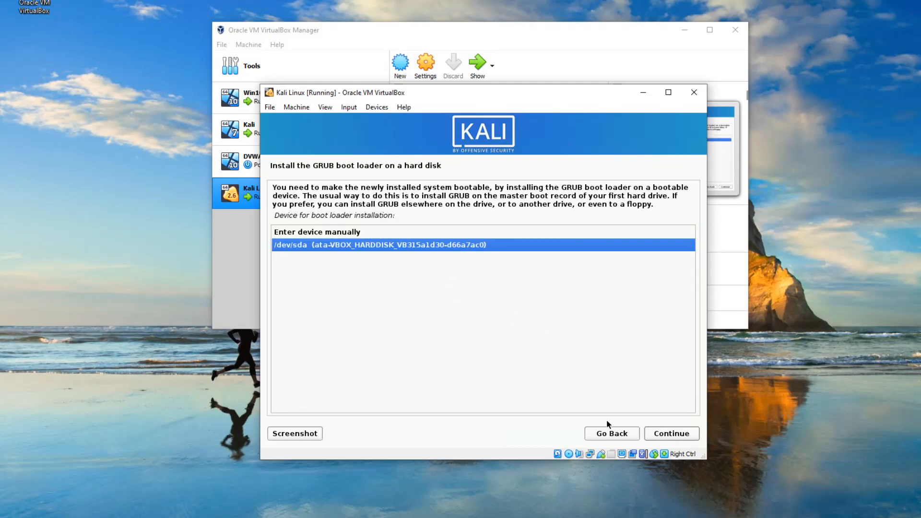
{"action": "left_click", "coordinate": [658, 432]}
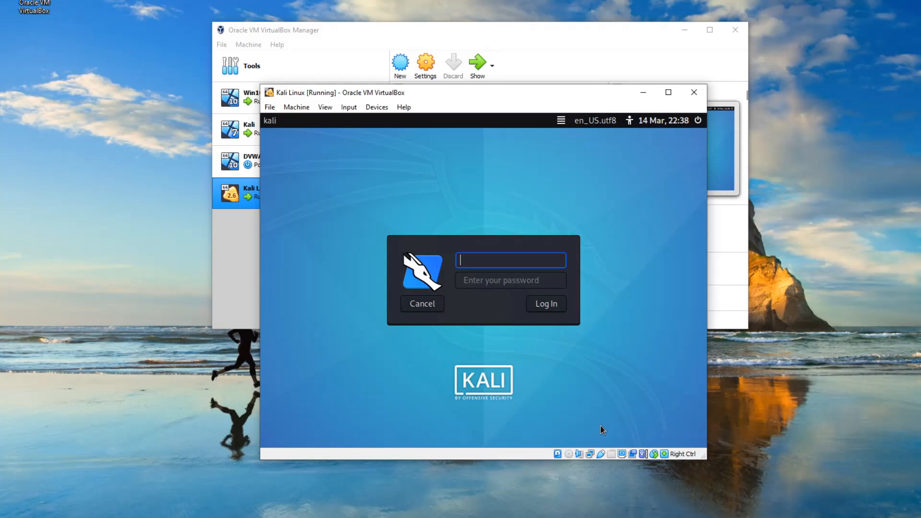
Attach the virtual machine's network Adapter 1 to Bridged Adapter using the Realtek PCIe GbE Family Controller
{"action": "right_click", "coordinate": [590, 454]}
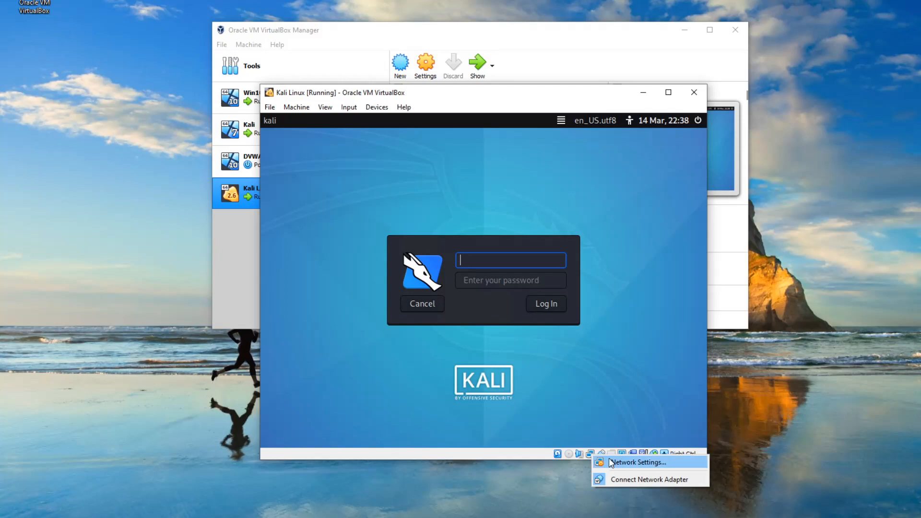
{"action": "left_click", "coordinate": [610, 461]}
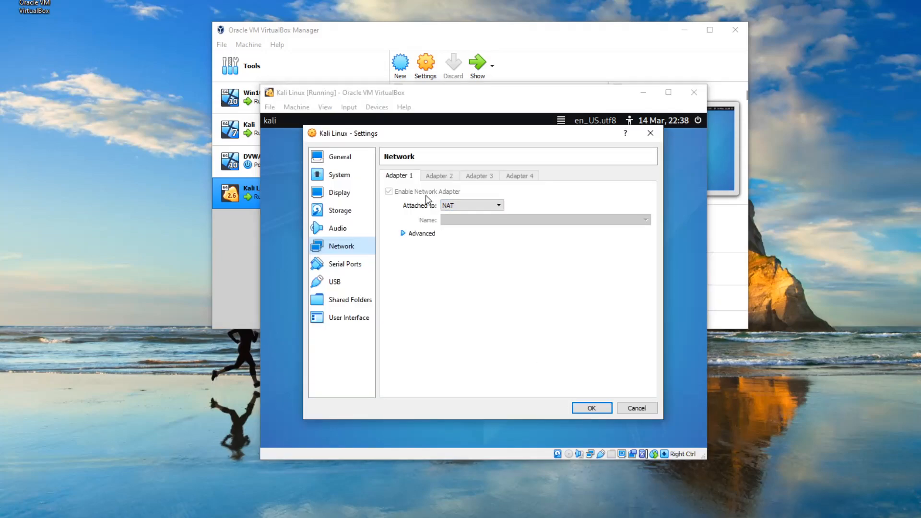
{"action": "left_click", "coordinate": [467, 206]}
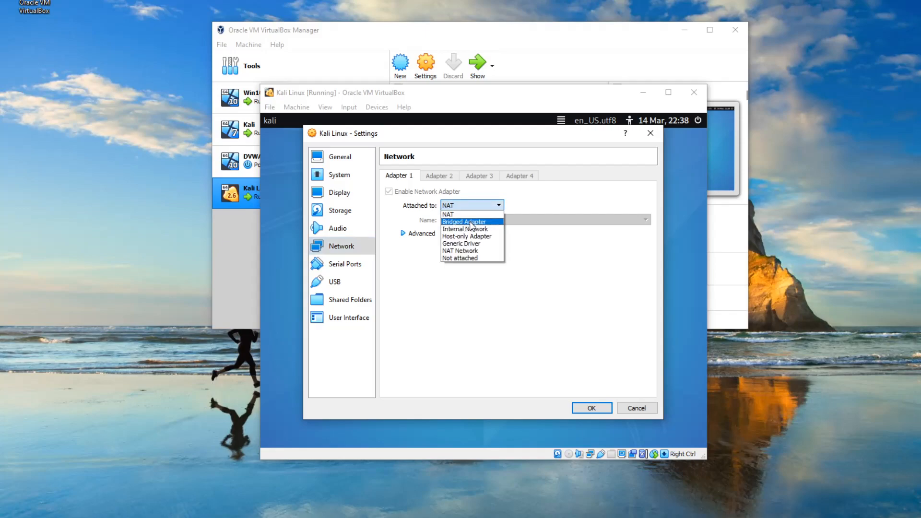
{"action": "left_click", "coordinate": [470, 221]}
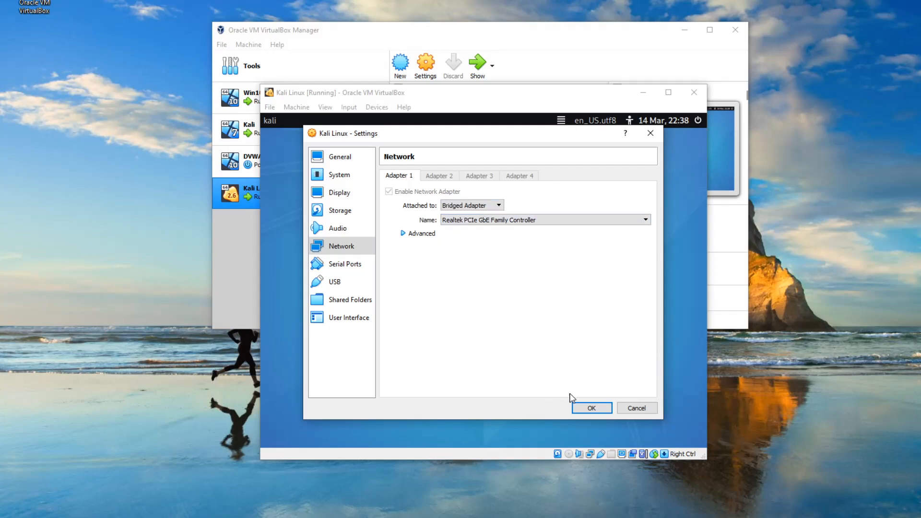
{"action": "left_click", "coordinate": [592, 408]}
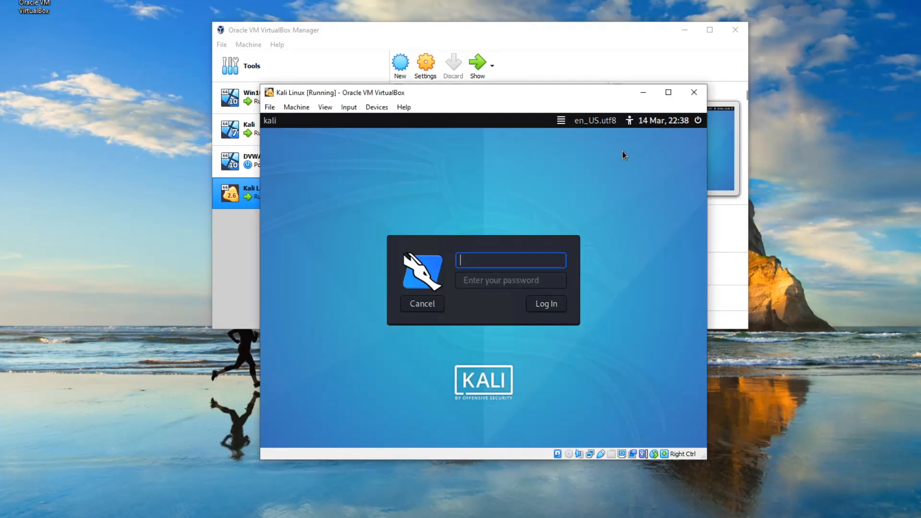
Maximize the virtual machine window and log in to Kali with the account's username and password
{"action": "left_click", "coordinate": [668, 92]}
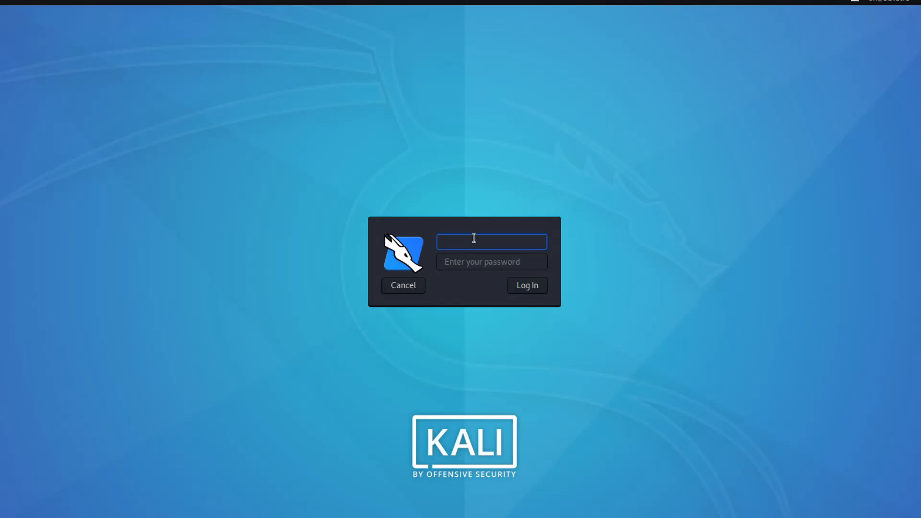
{"action": "type", "text": "kurplunkert"}
{"action": "key", "text": "Tab"}
{"action": "type", "text": "*********"}
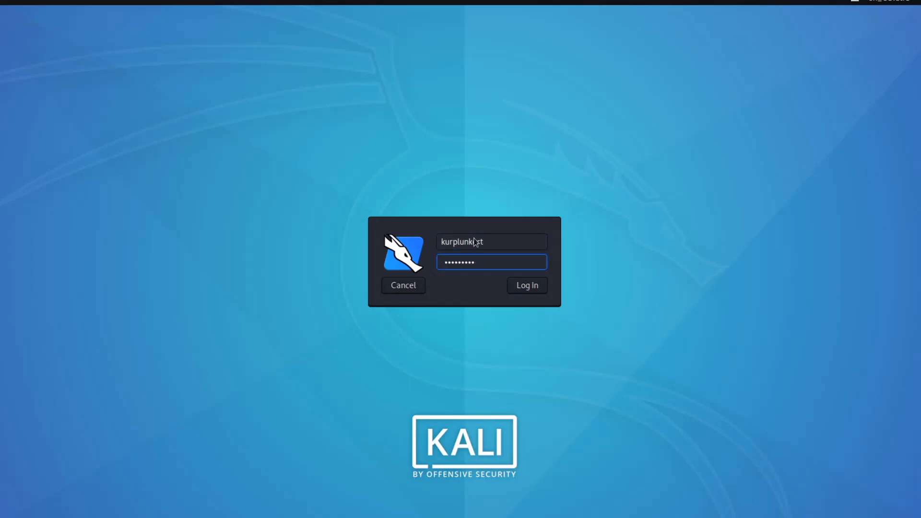
{"action": "key", "text": "Return"}
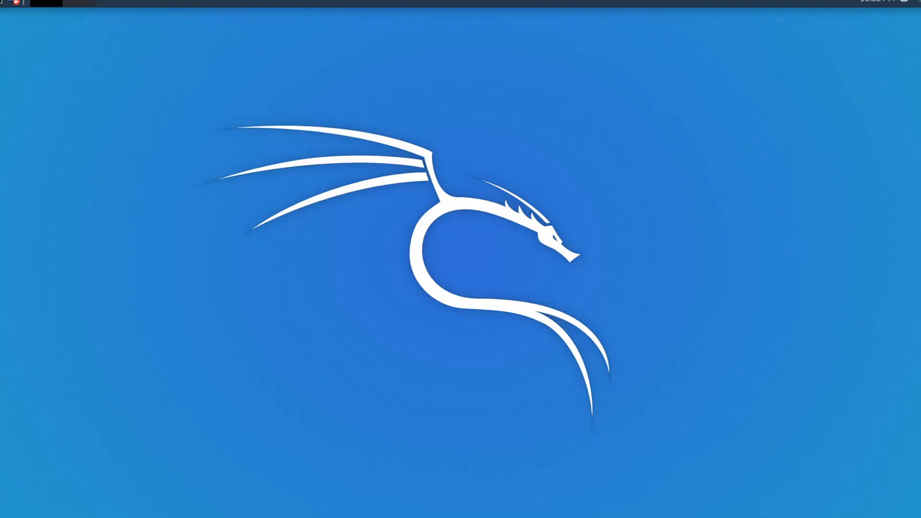
{"action": "left_click", "coordinate": [0, 2]}
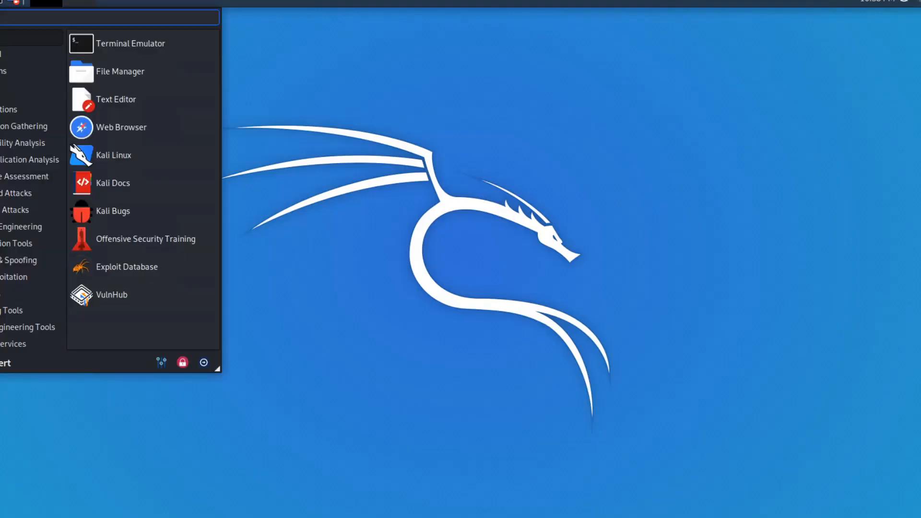
{"action": "left_click", "coordinate": [5, 194]}
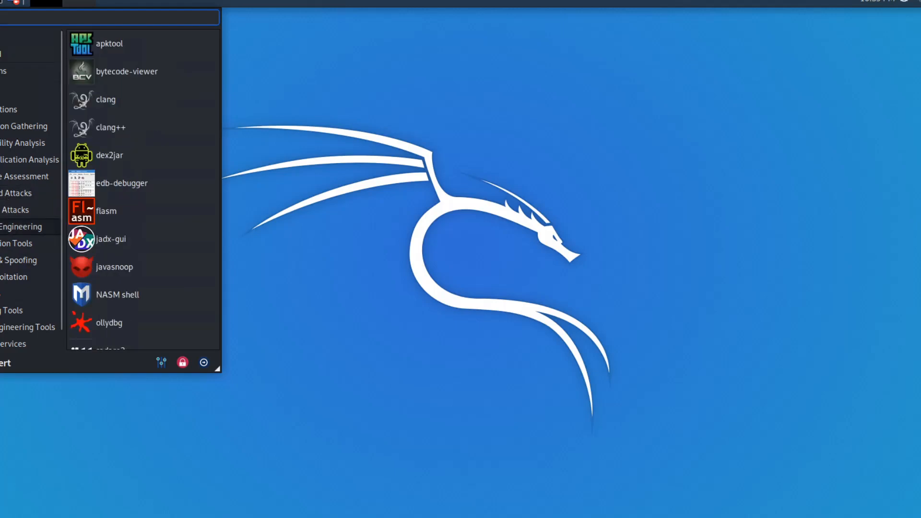
{"action": "left_click", "coordinate": [0, 1]}
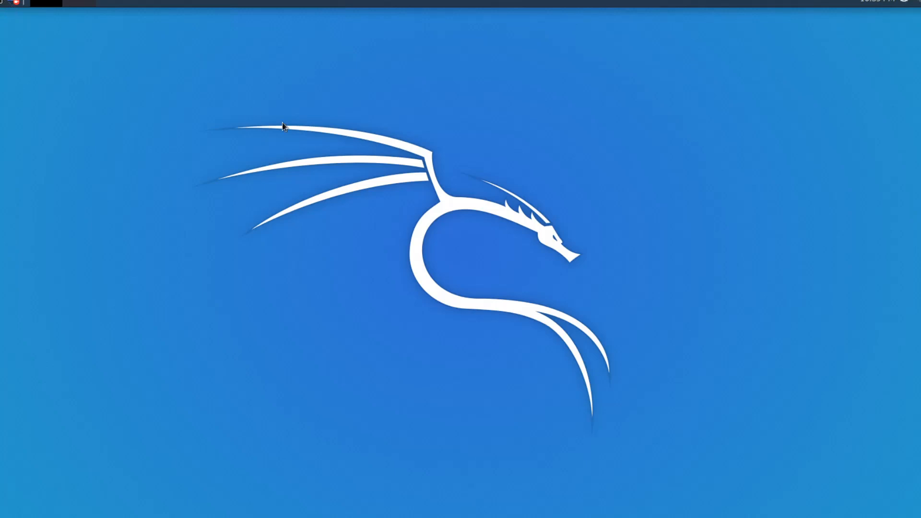
Open a terminal, move its window to the middle of the desktop, and close the extra terminal window
{"action": "double_click", "coordinate": [2, 2]}
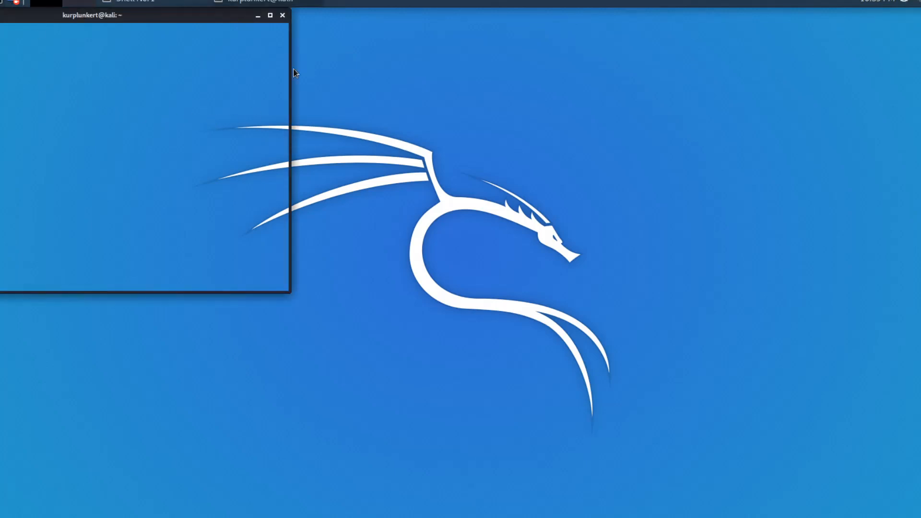
{"action": "left_click_drag", "start_coordinate": [99, 16], "coordinate": [710, 95]}
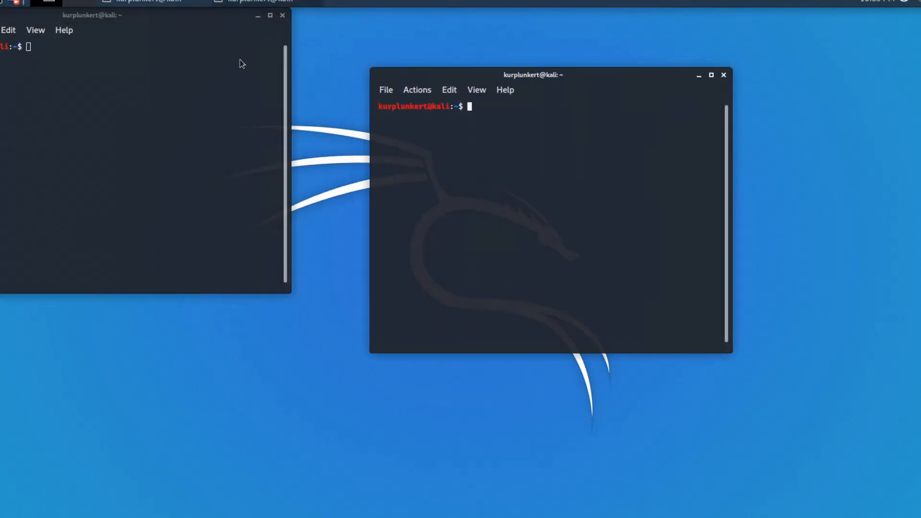
{"action": "left_click", "coordinate": [282, 16]}
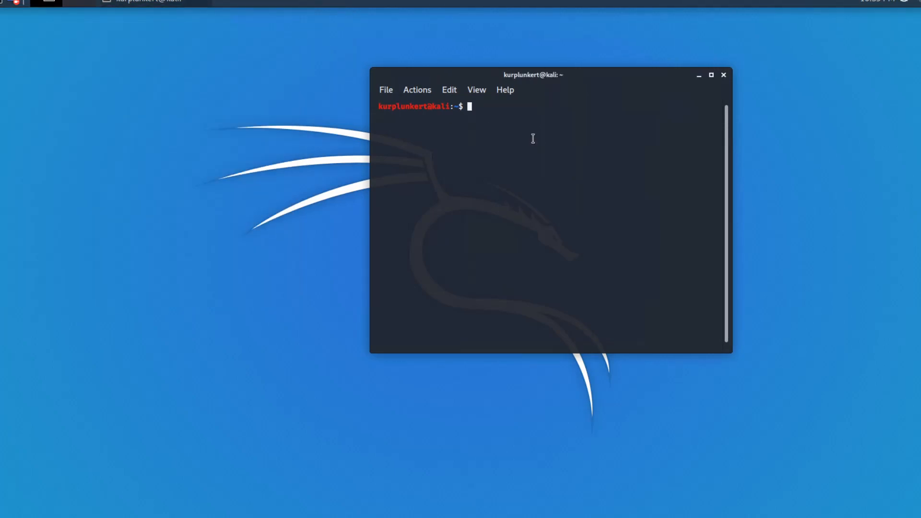
Try ifconfig, run ip address in the terminal, and examine the IPv4 address of eth0
{"action": "type", "text": "ifconfig"}
{"action": "key", "text": "Return"}
{"action": "type", "text": "ip address"}
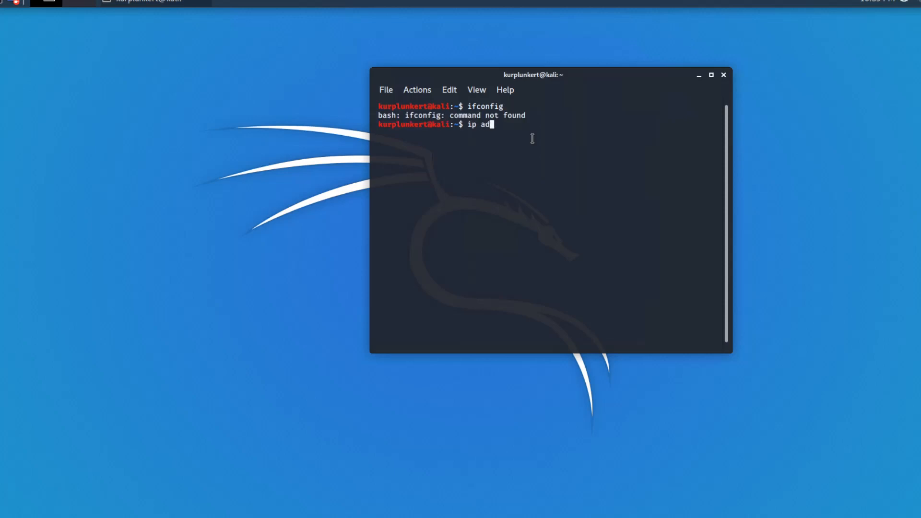
{"action": "key", "text": "Return"}
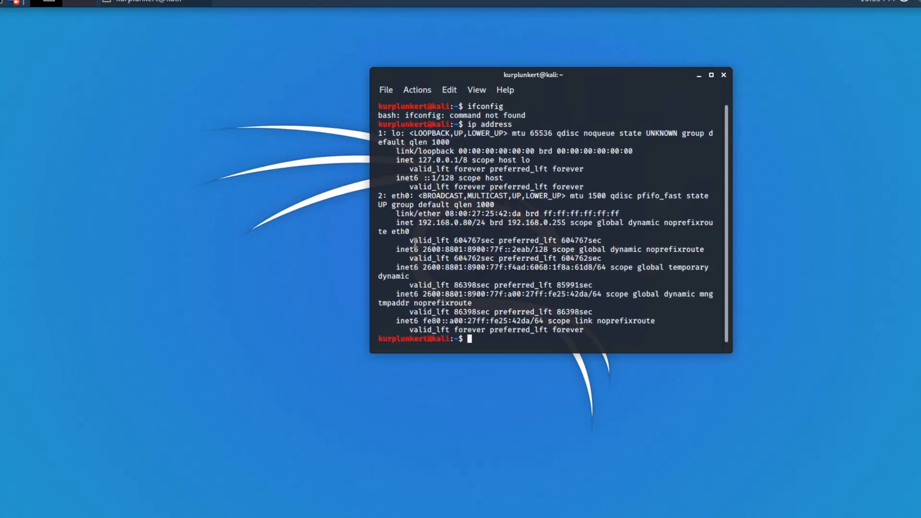
{"action": "left_click_drag", "start_coordinate": [417, 223], "coordinate": [486, 224]}
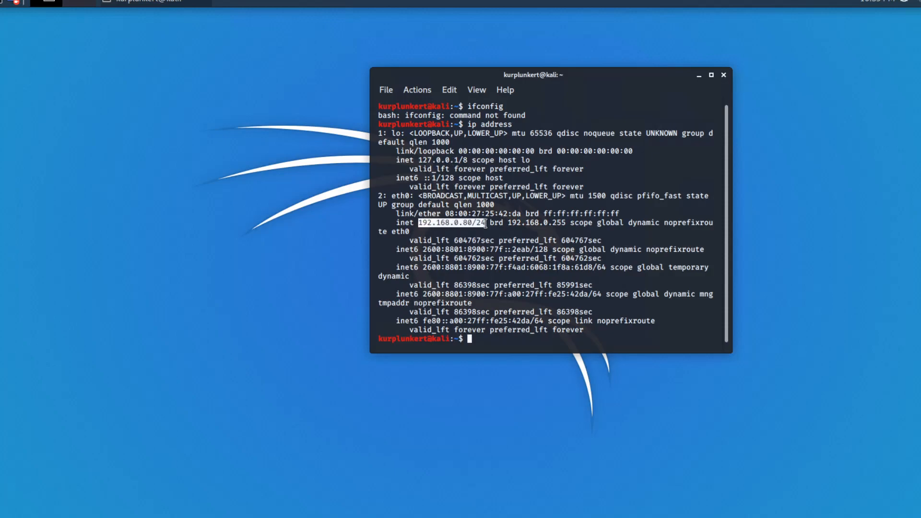
{"action": "left_click", "coordinate": [469, 243]}
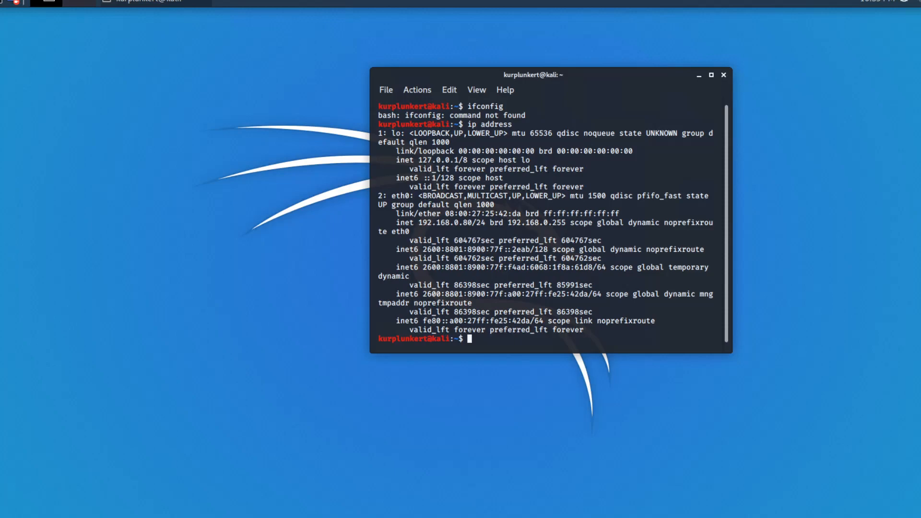
Shut down the Kali Linux virtual machine
{"action": "key", "text": "ctrl+alt+Delete"}
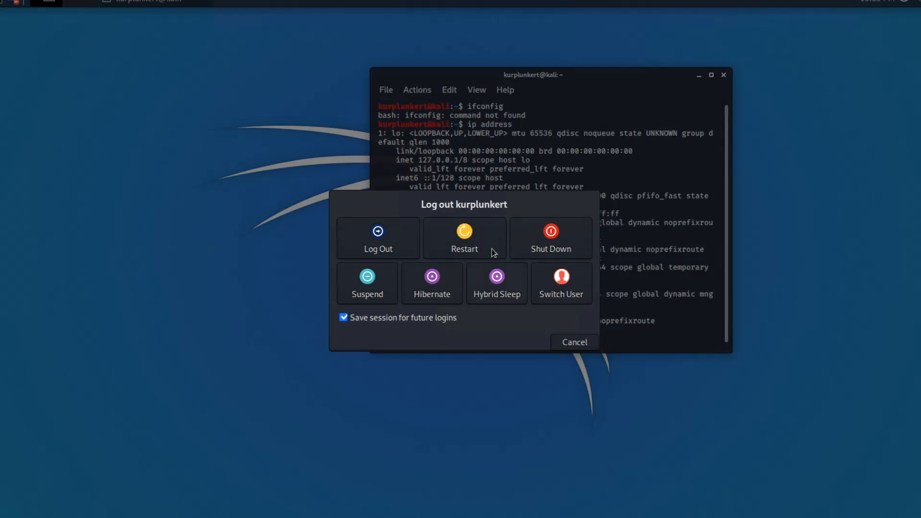
{"action": "left_click", "coordinate": [559, 247]}
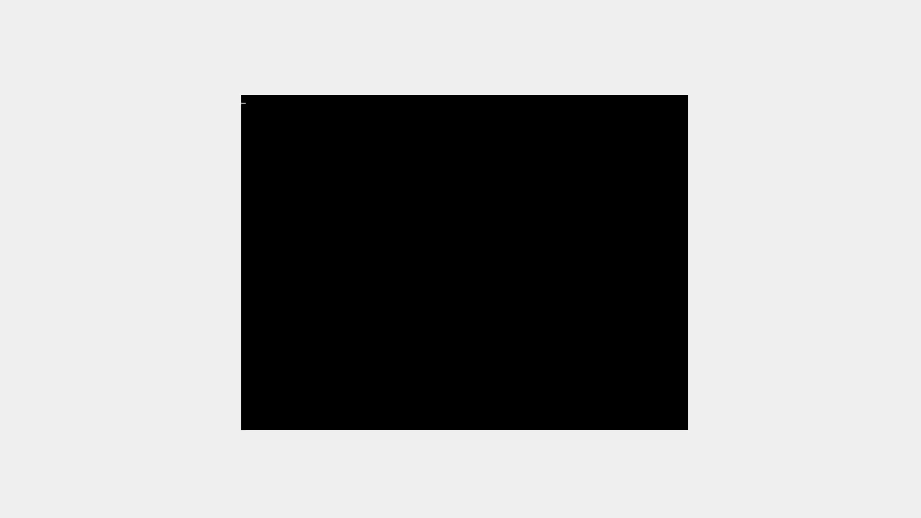